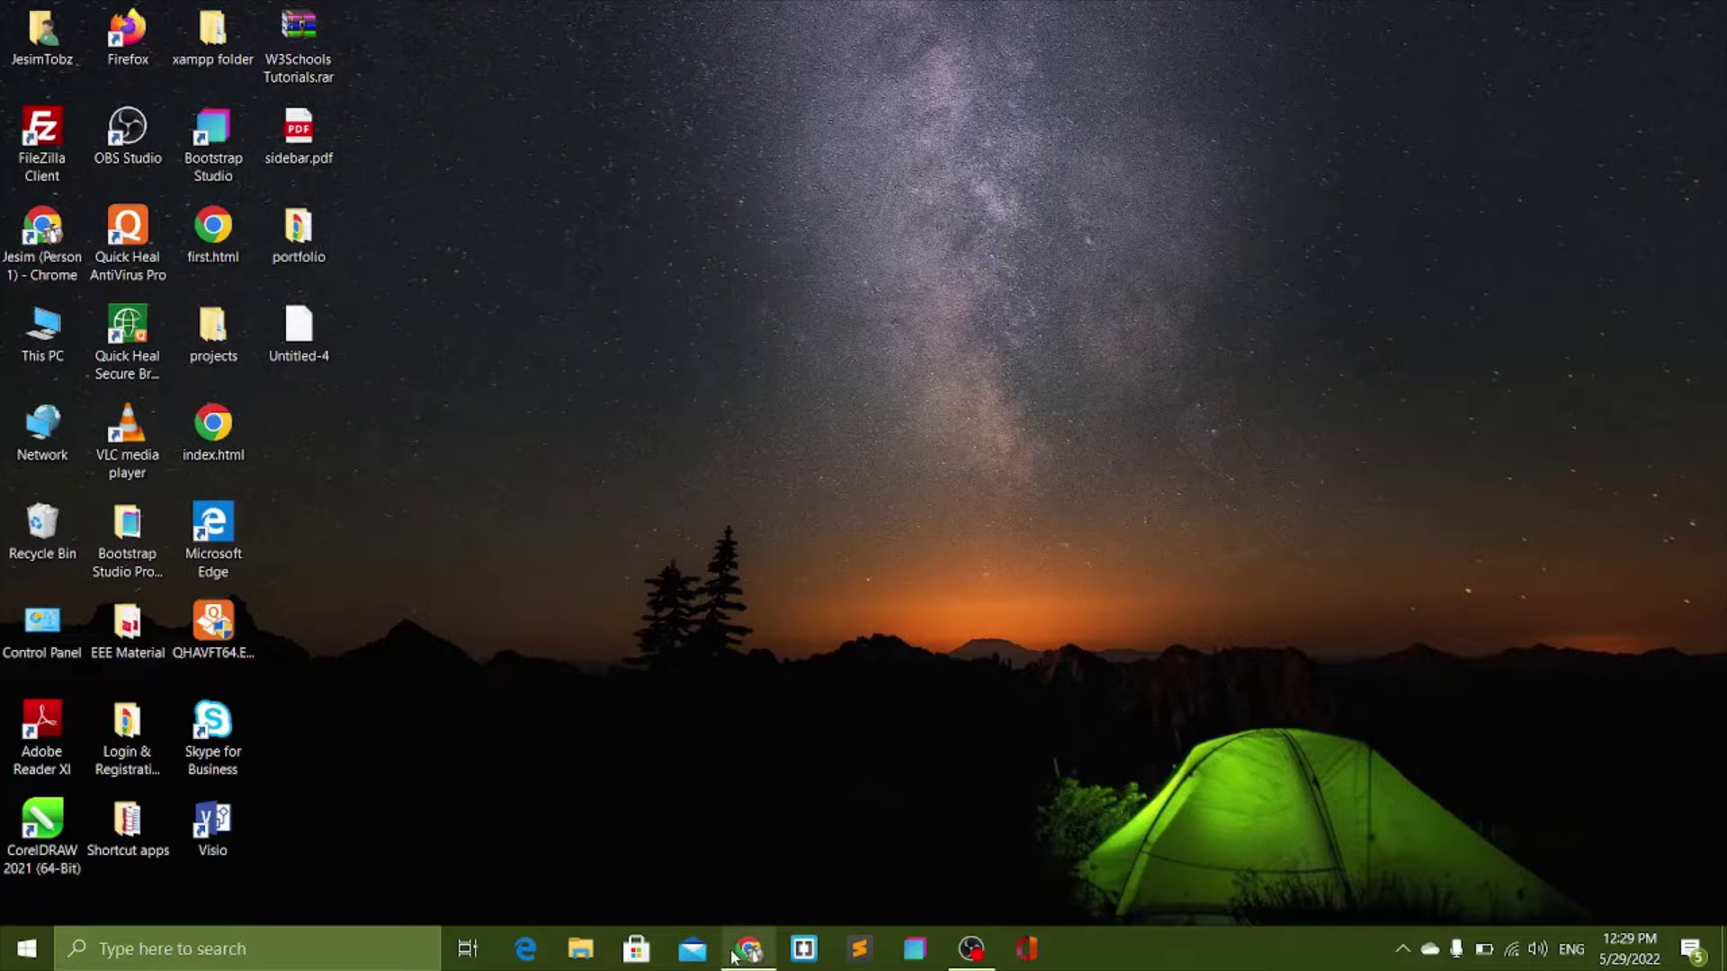
Step: Switch to Chrome and download the 64-bit XAMPP 8.1.6 installer for Windows from the Apache Friends site
{"action": "left_click", "coordinate": [751, 832]}
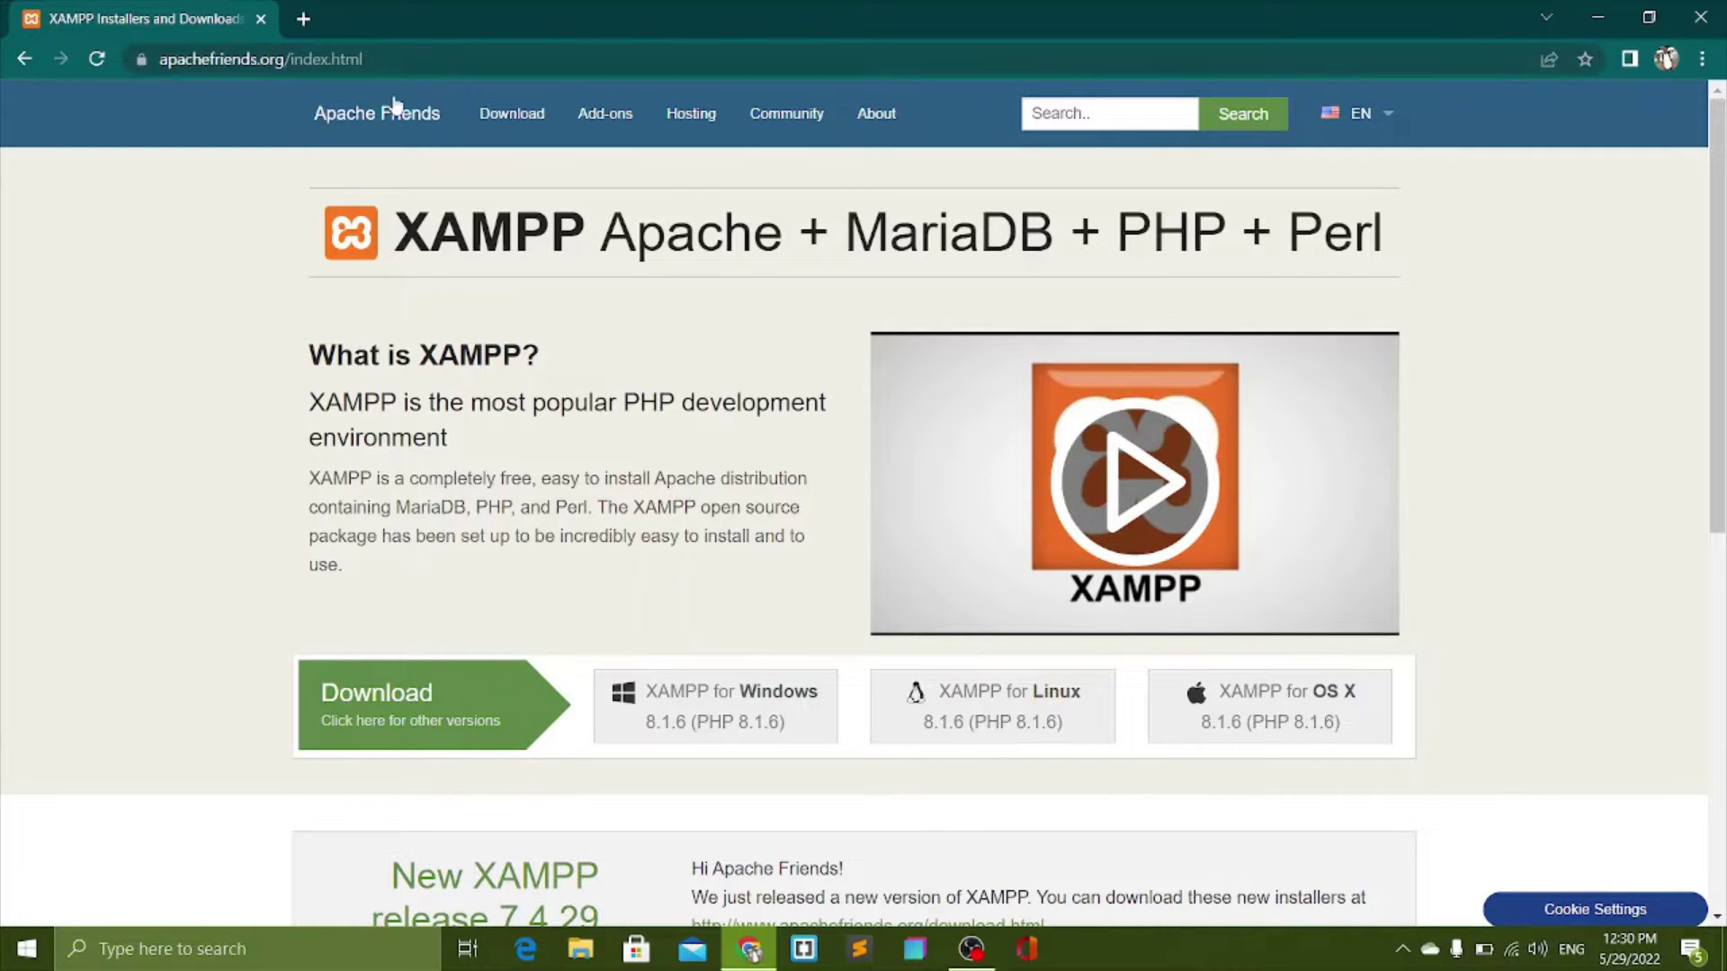
{"action": "left_click", "coordinate": [522, 126]}
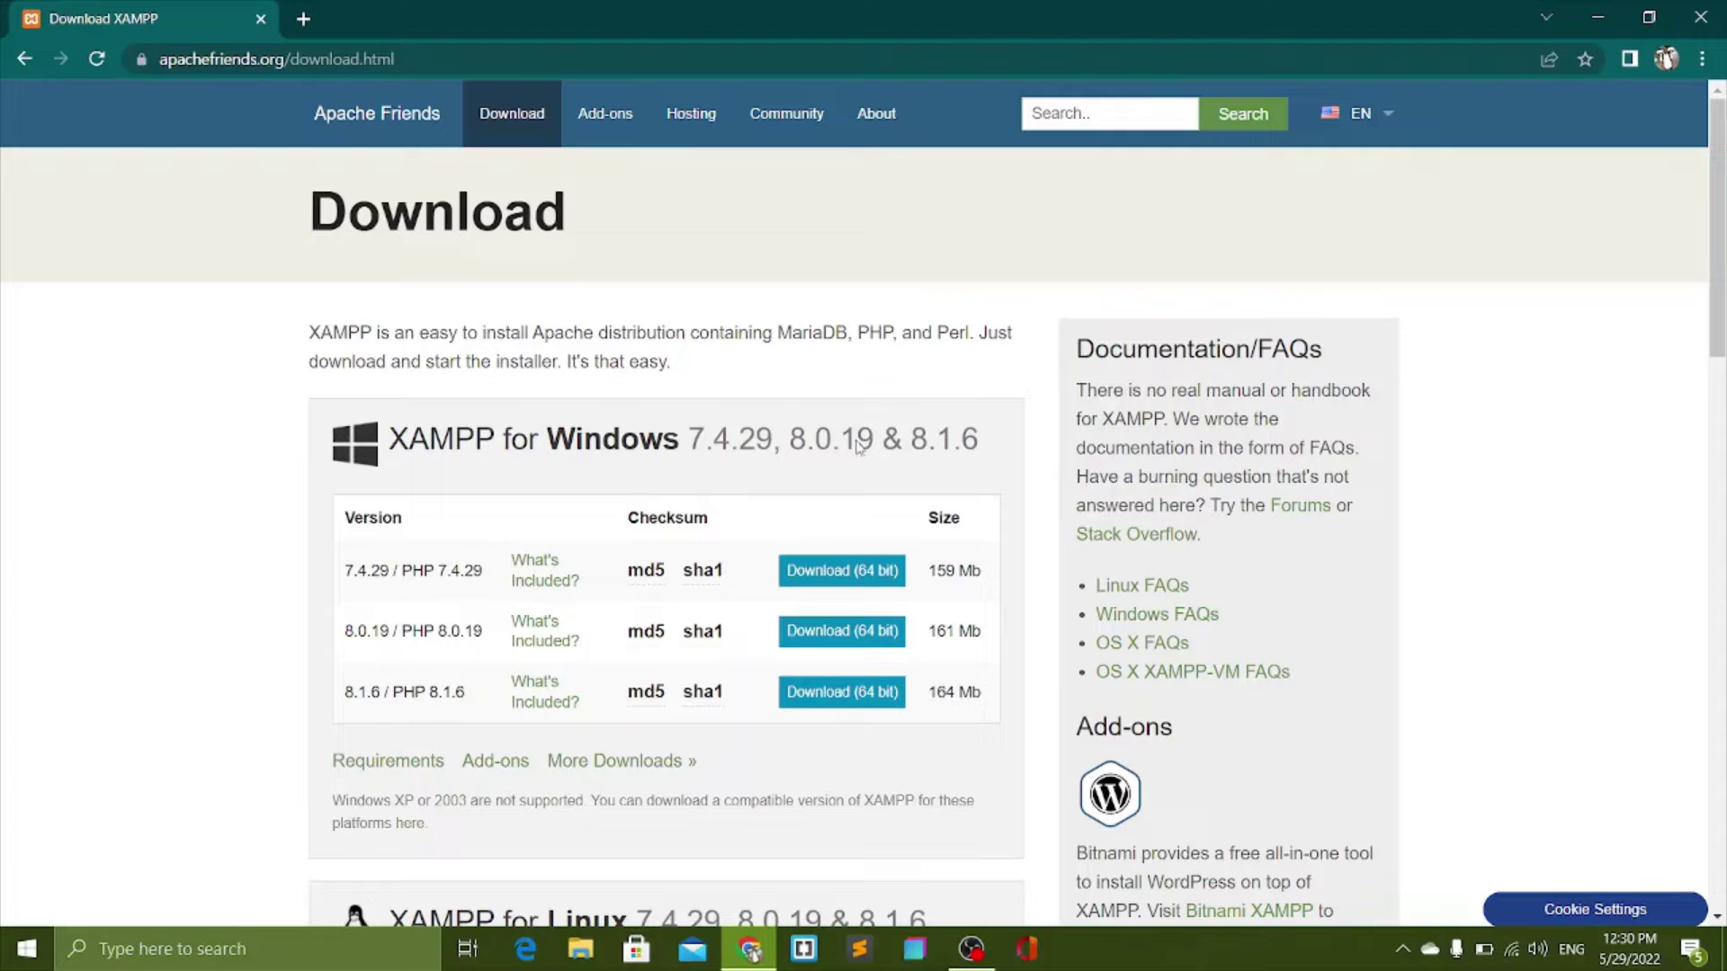
{"action": "scroll", "coordinate": [1720, 323], "scroll_direction": "down", "scroll_amount": 2}
{"action": "mouse_move", "coordinate": [1721, 324]}
{"action": "left_mouse_down"}
{"action": "mouse_move", "coordinate": [1722, 553]}
{"action": "mouse_move", "coordinate": [1721, 302]}
{"action": "left_mouse_up"}
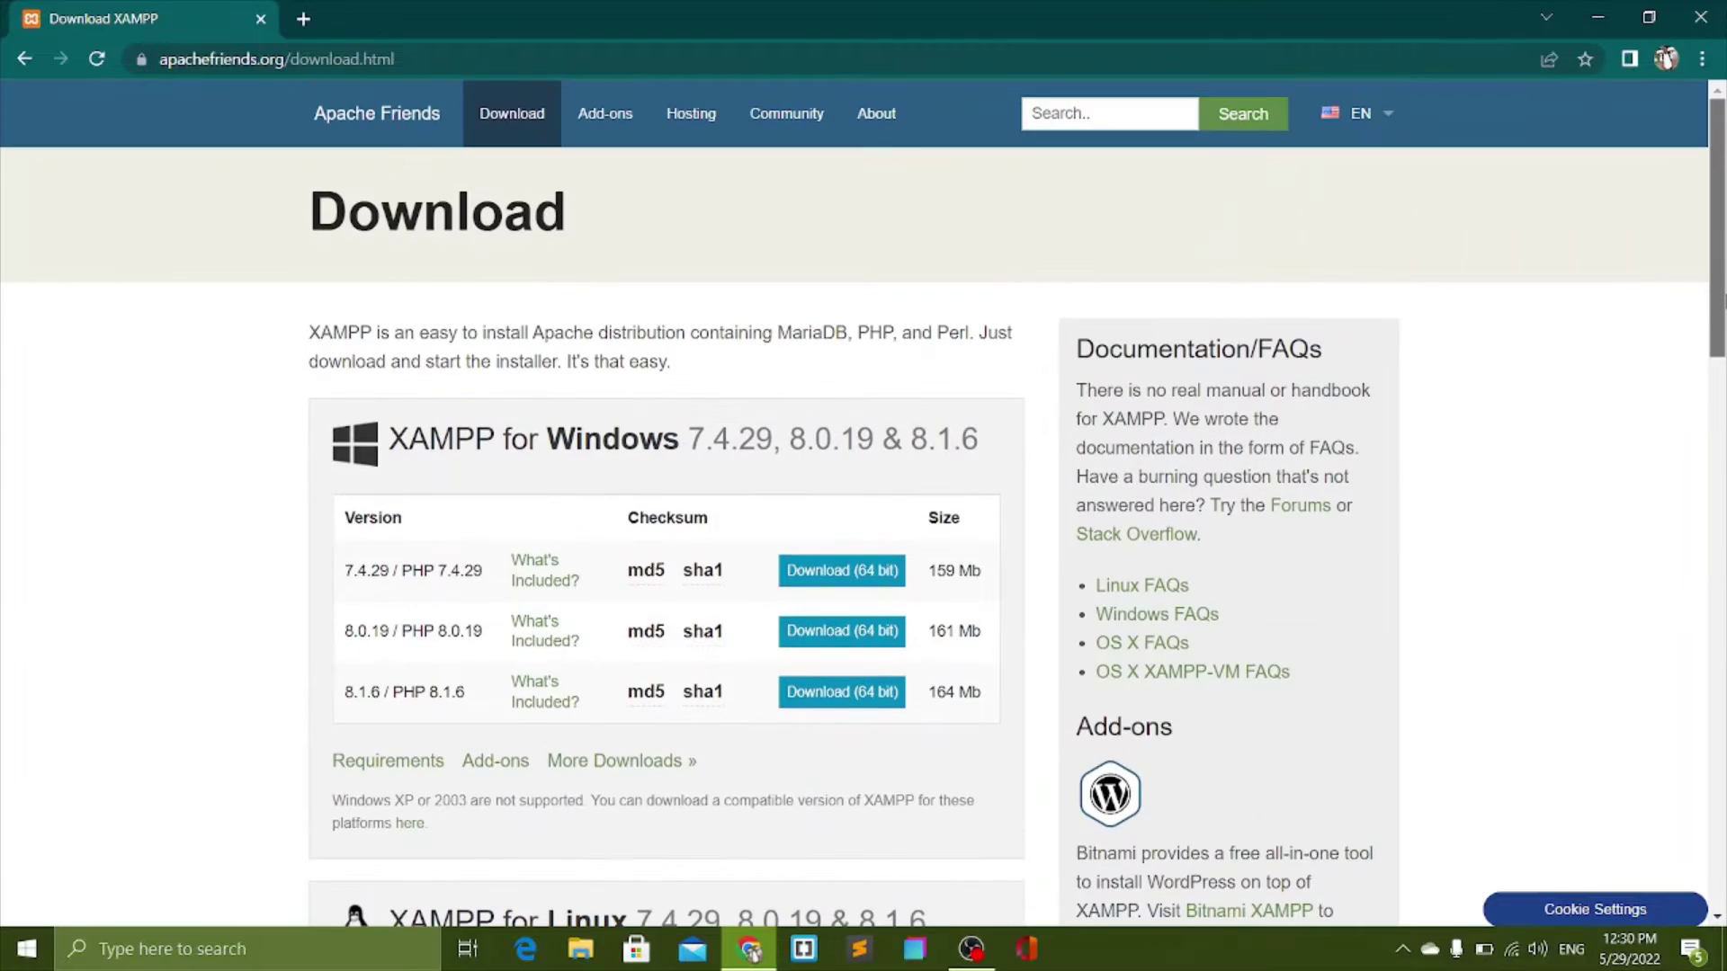
{"action": "mouse_move", "coordinate": [633, 694]}
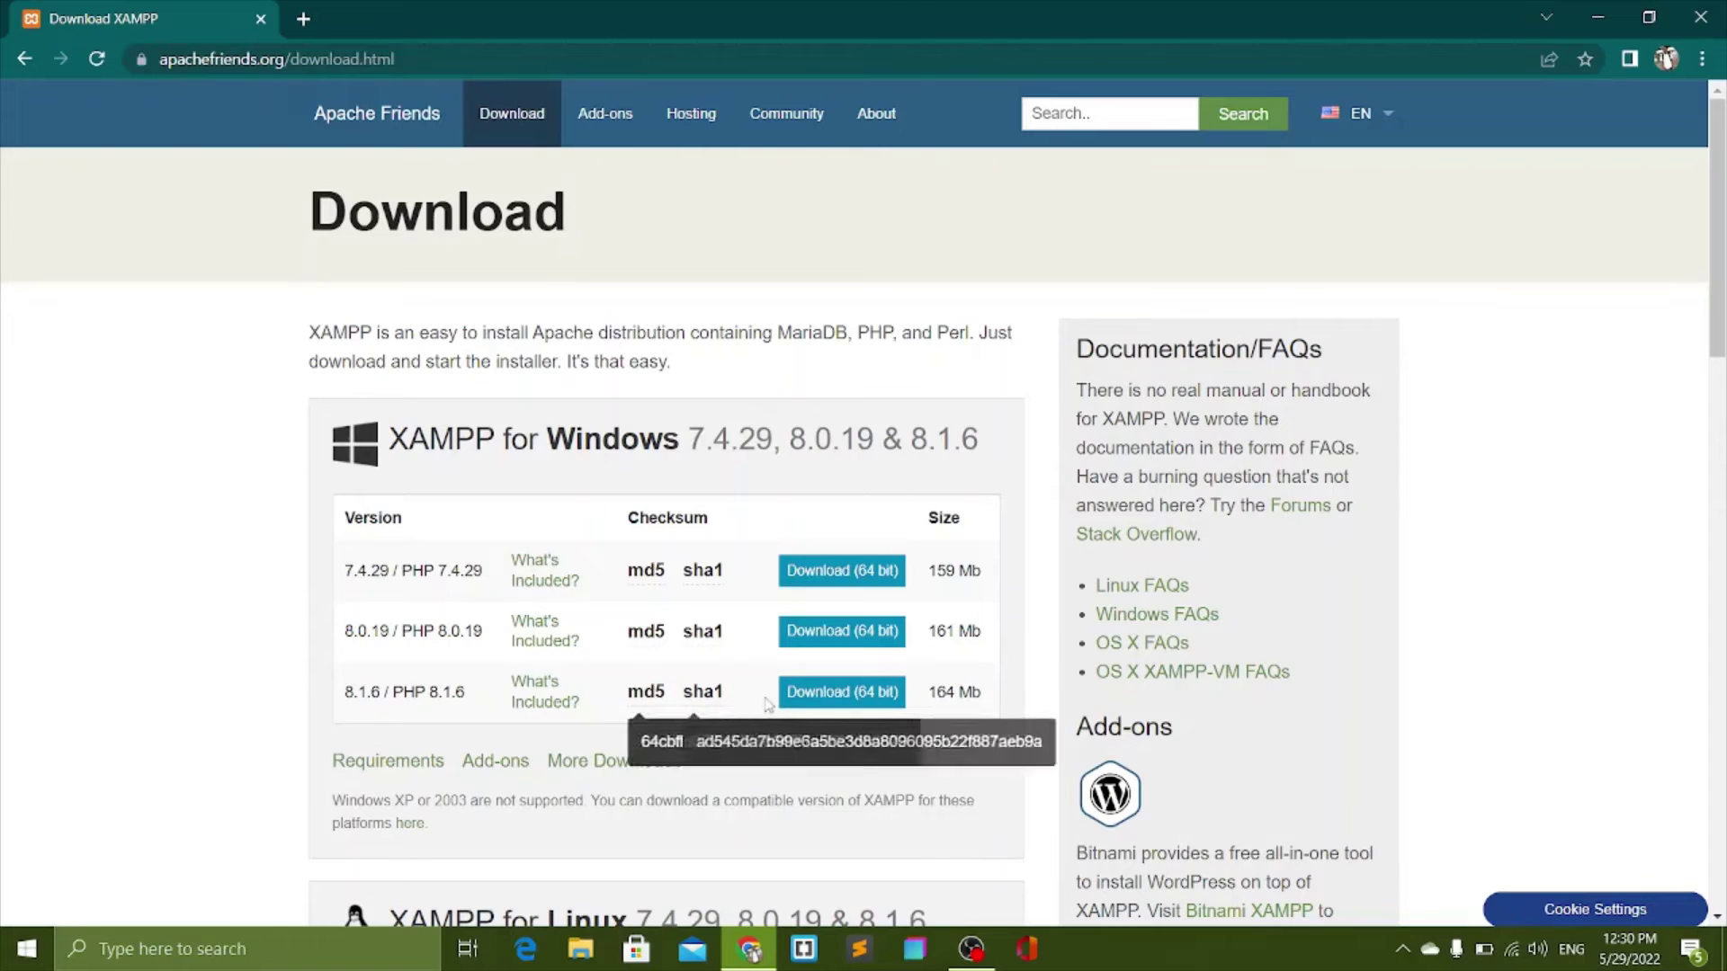
{"action": "left_click", "coordinate": [836, 694]}
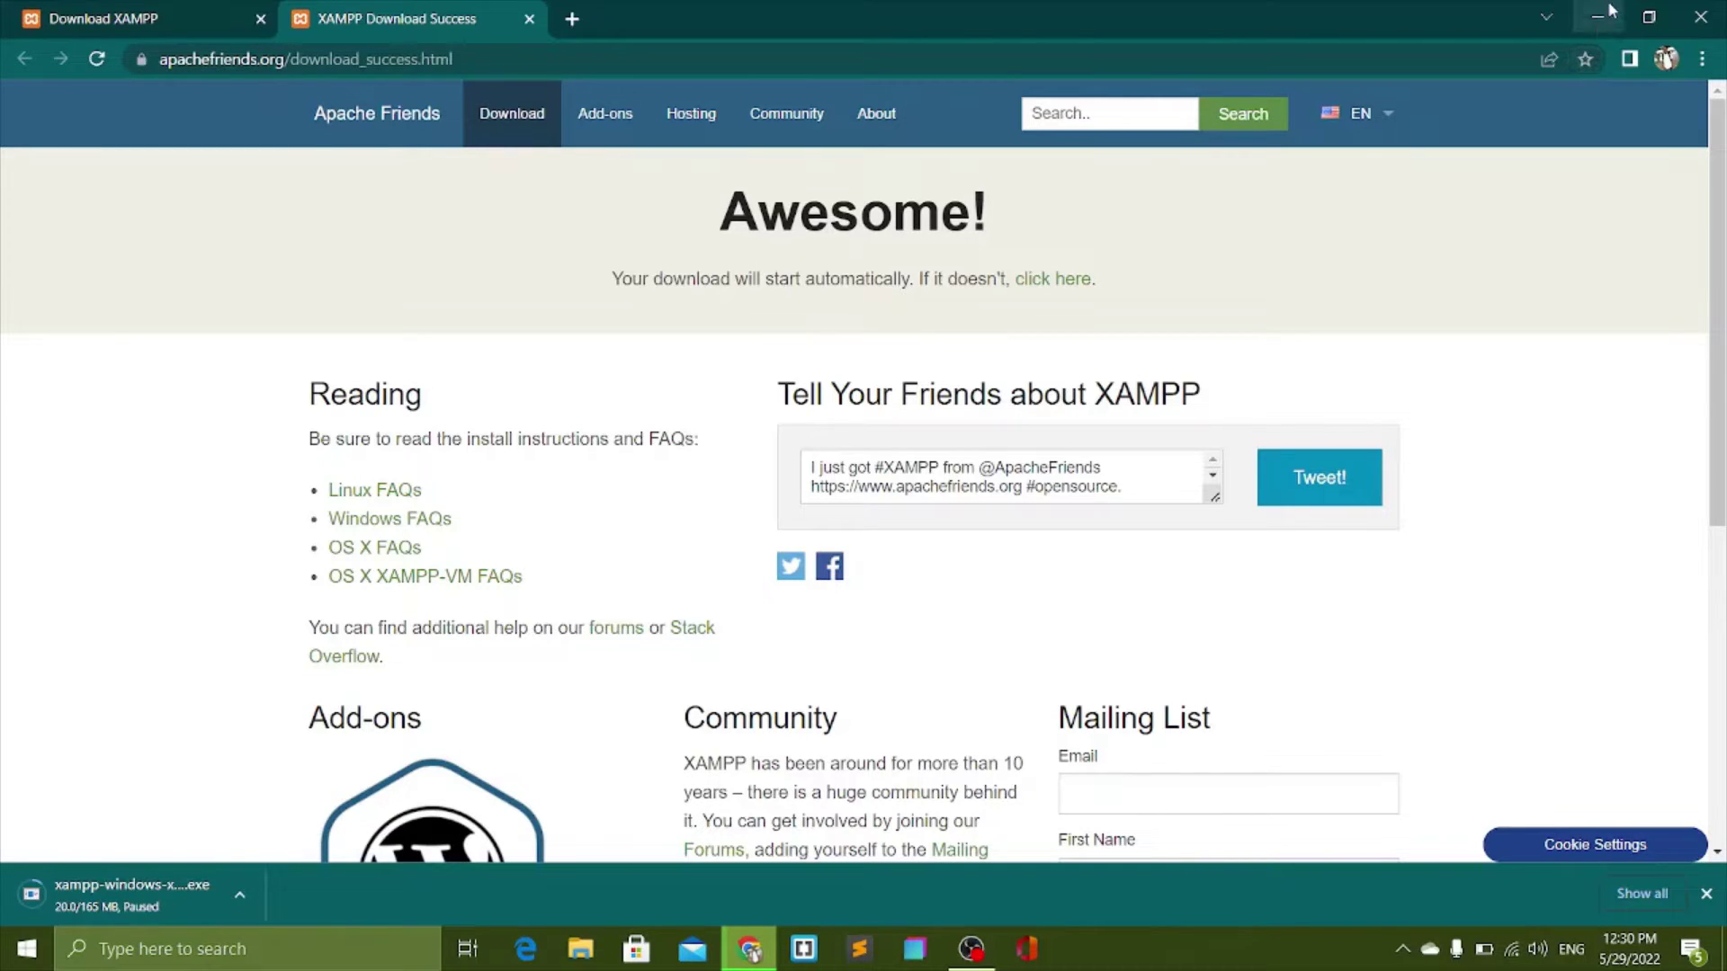
Step: Minimize the browser, switch to File Explorer and run the xampp-windows-x64-8.1.6-0-VS16 installer from the Downloads folder
{"action": "left_click", "coordinate": [1609, 11]}
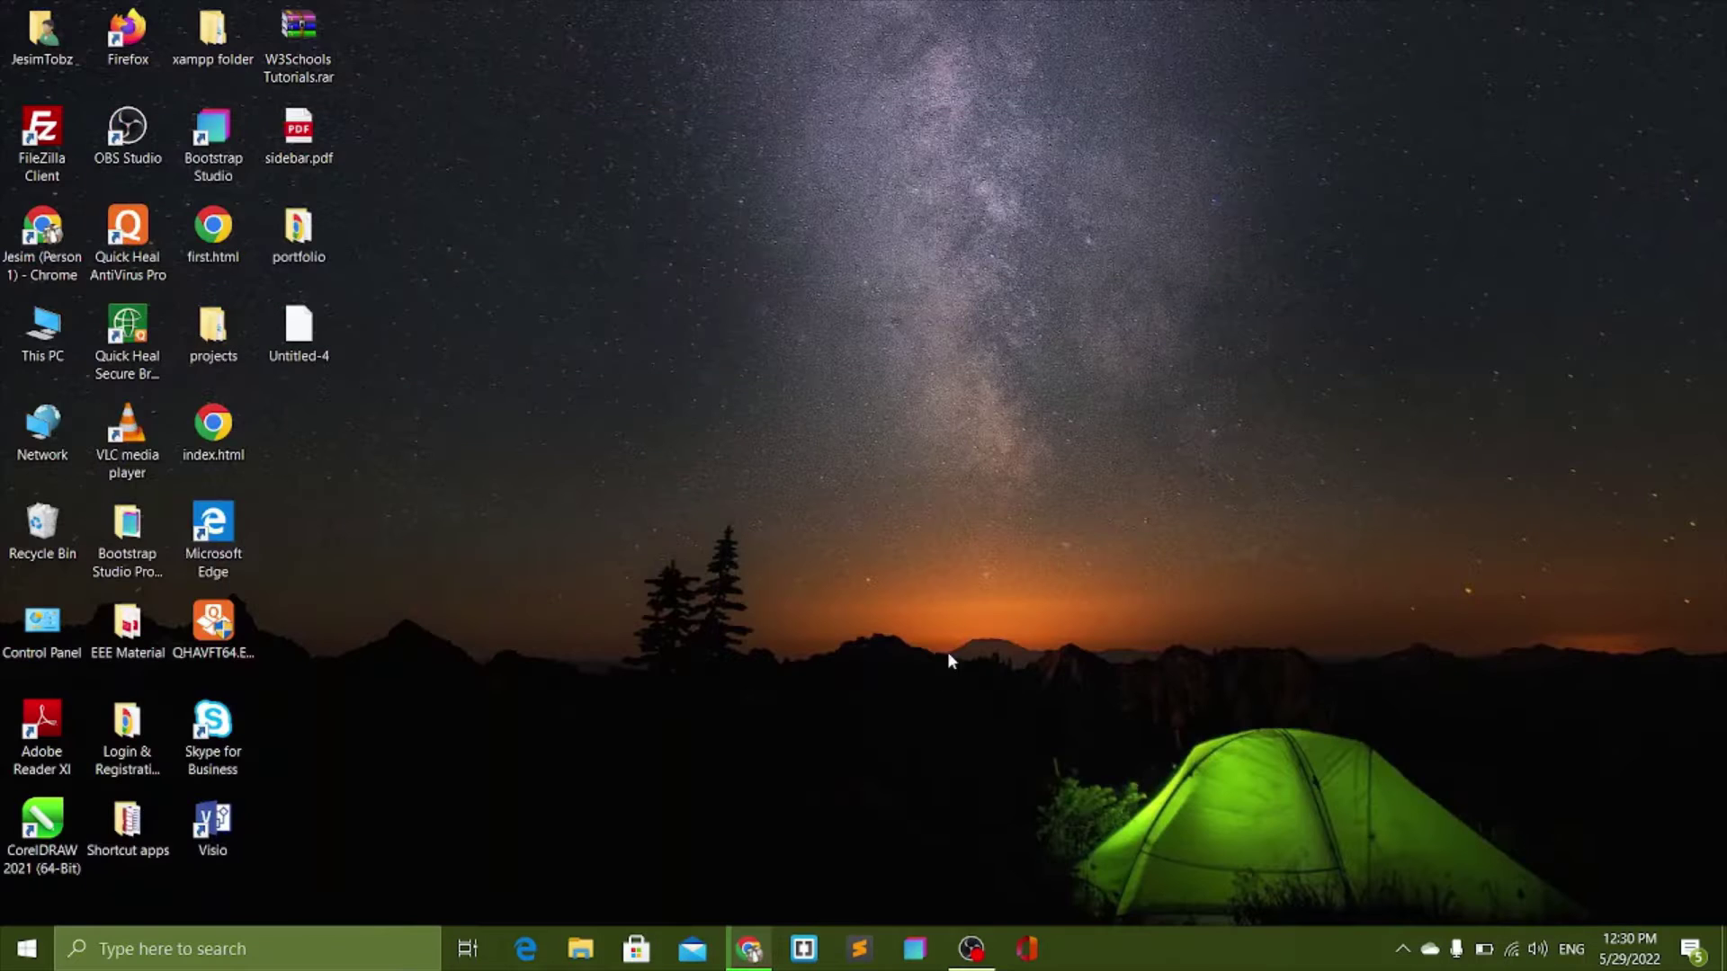
{"action": "left_click", "coordinate": [580, 950]}
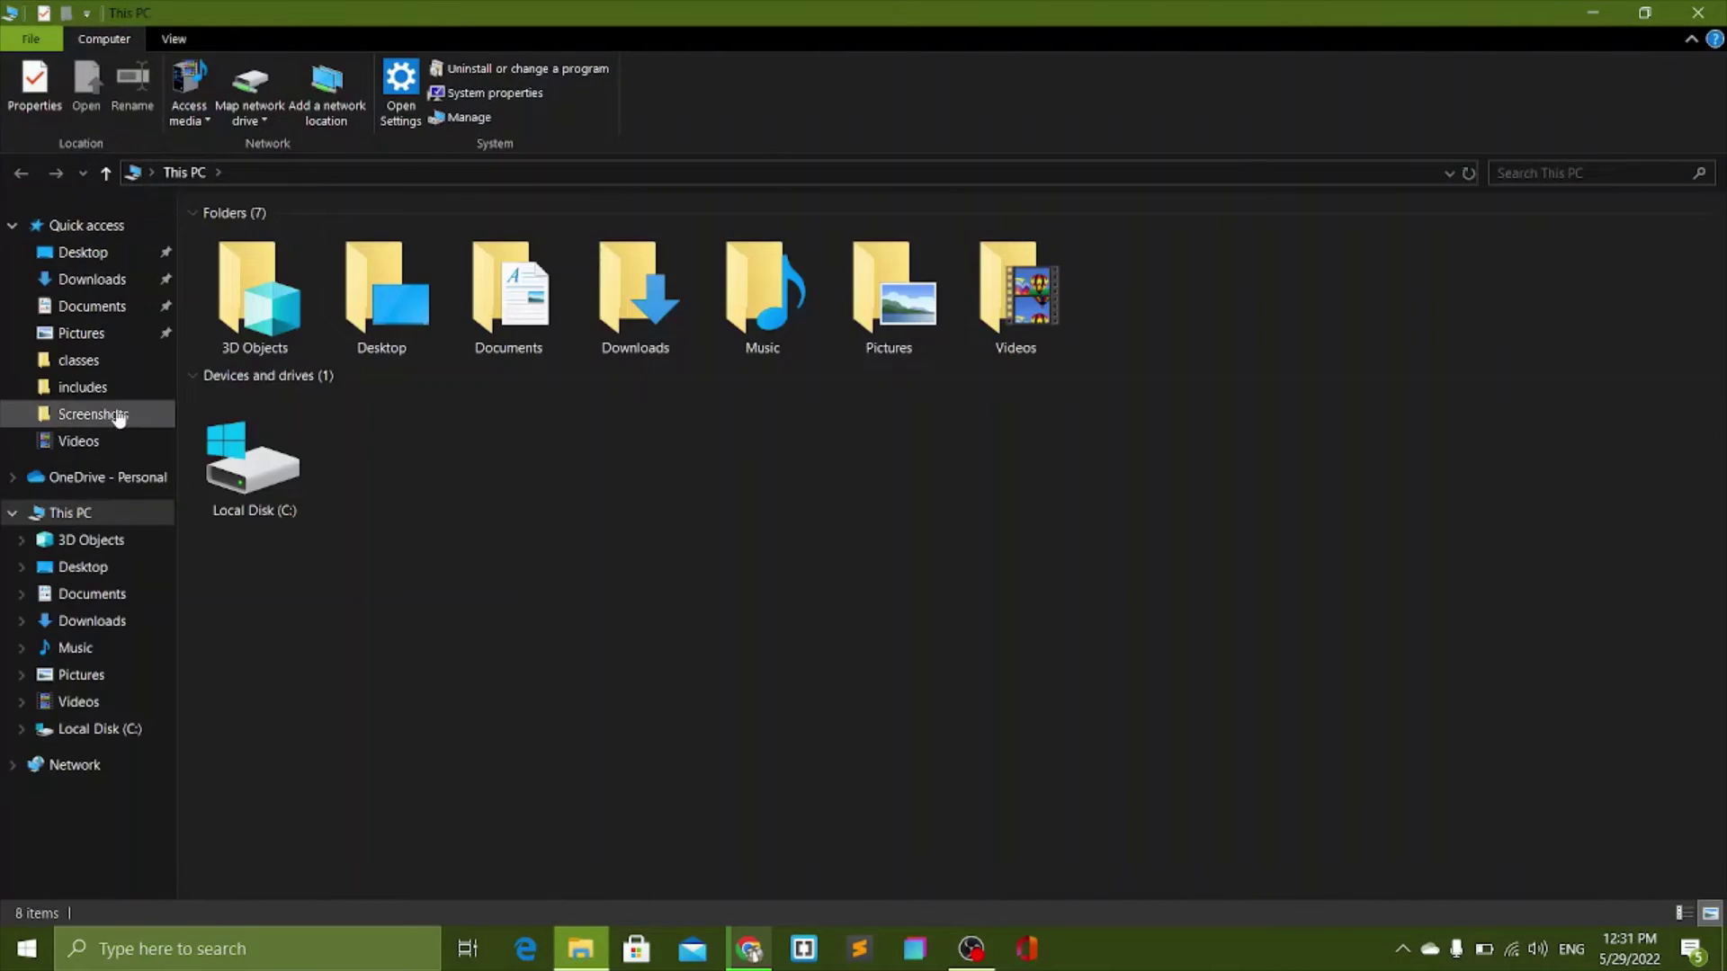
{"action": "left_click", "coordinate": [95, 281]}
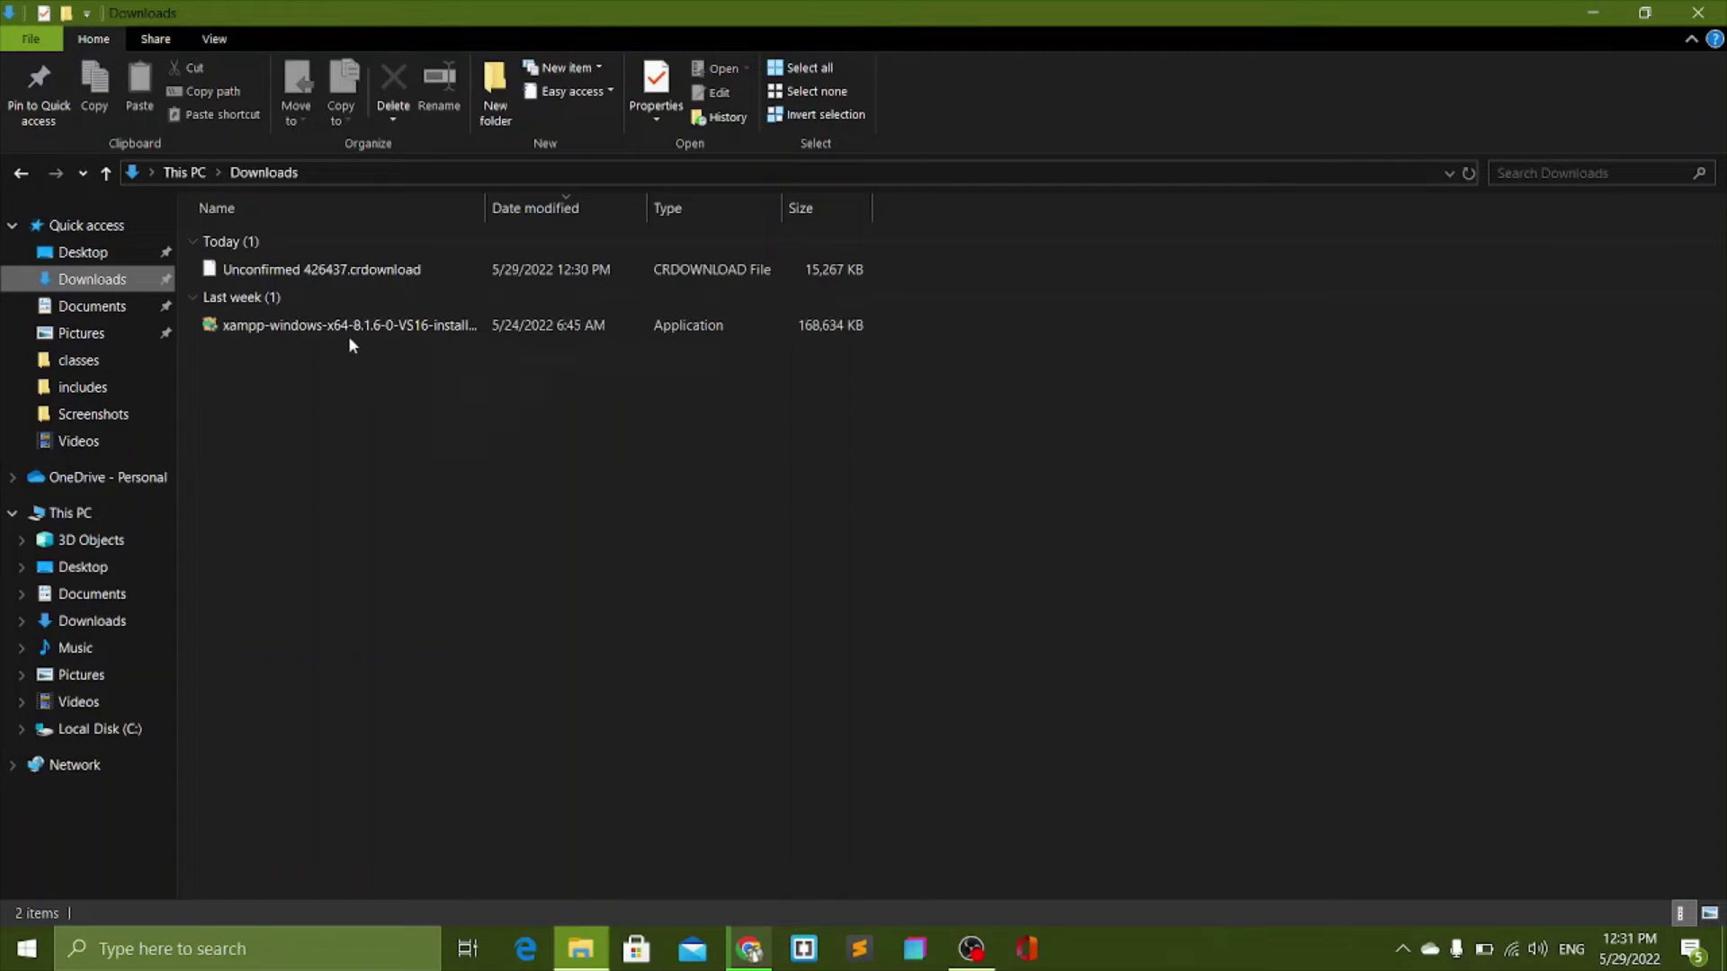
{"action": "left_click", "coordinate": [316, 326]}
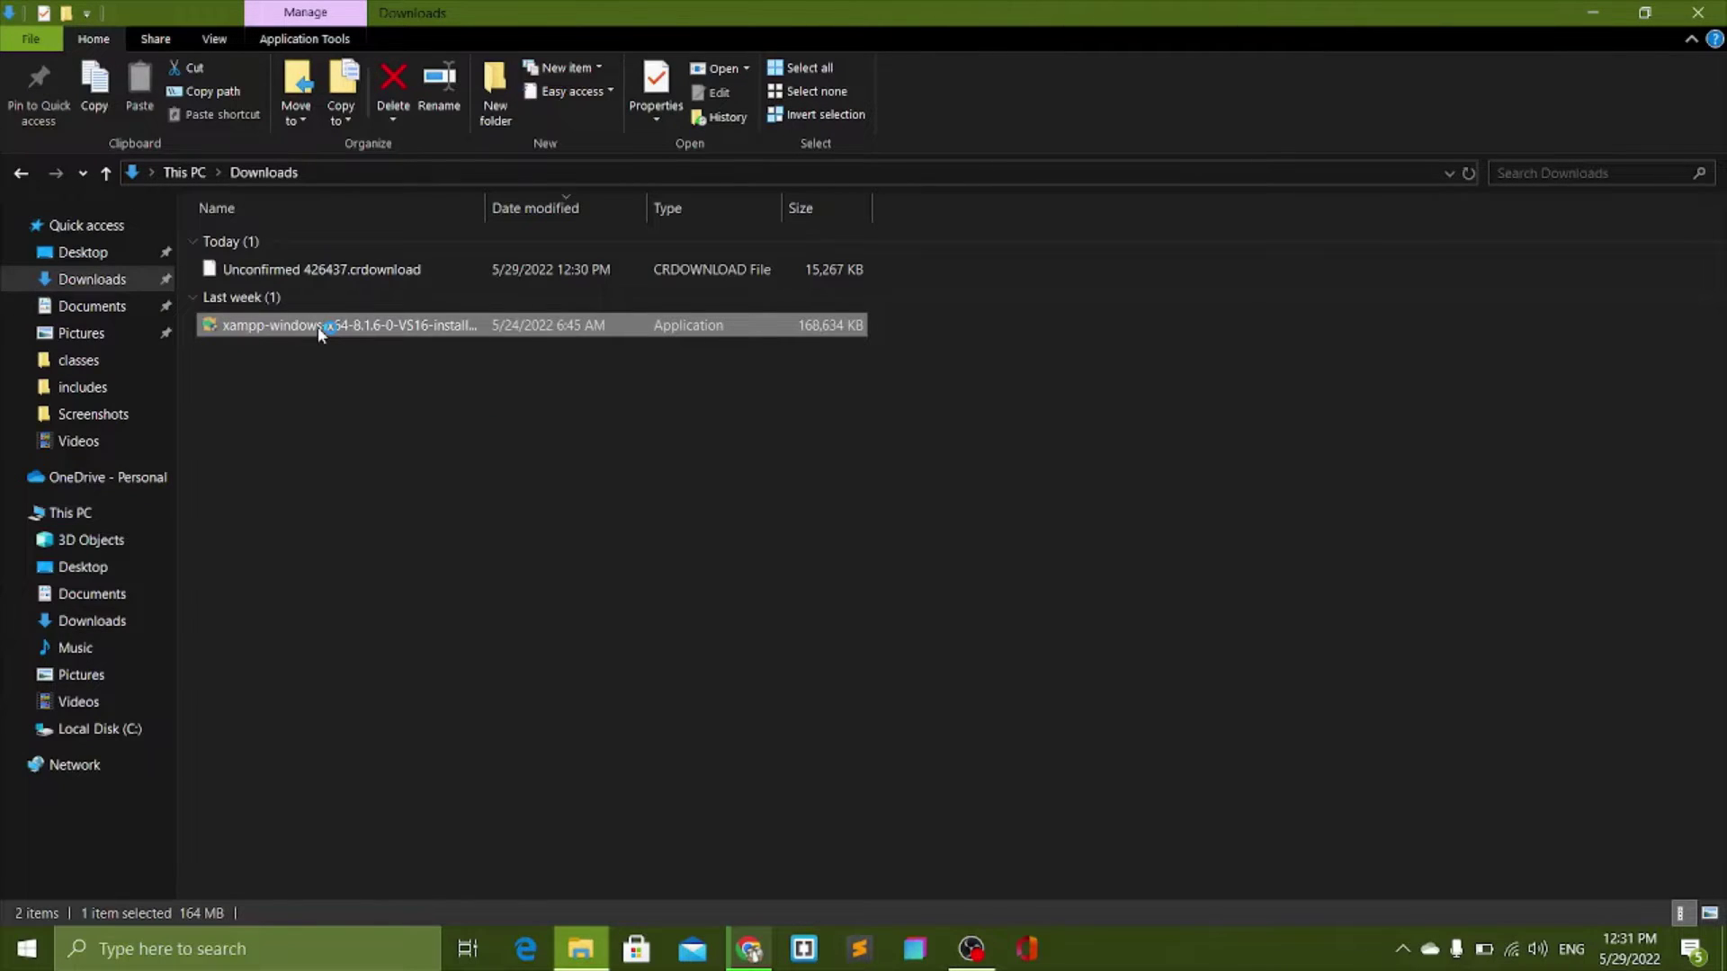
{"action": "double_click", "coordinate": [316, 326]}
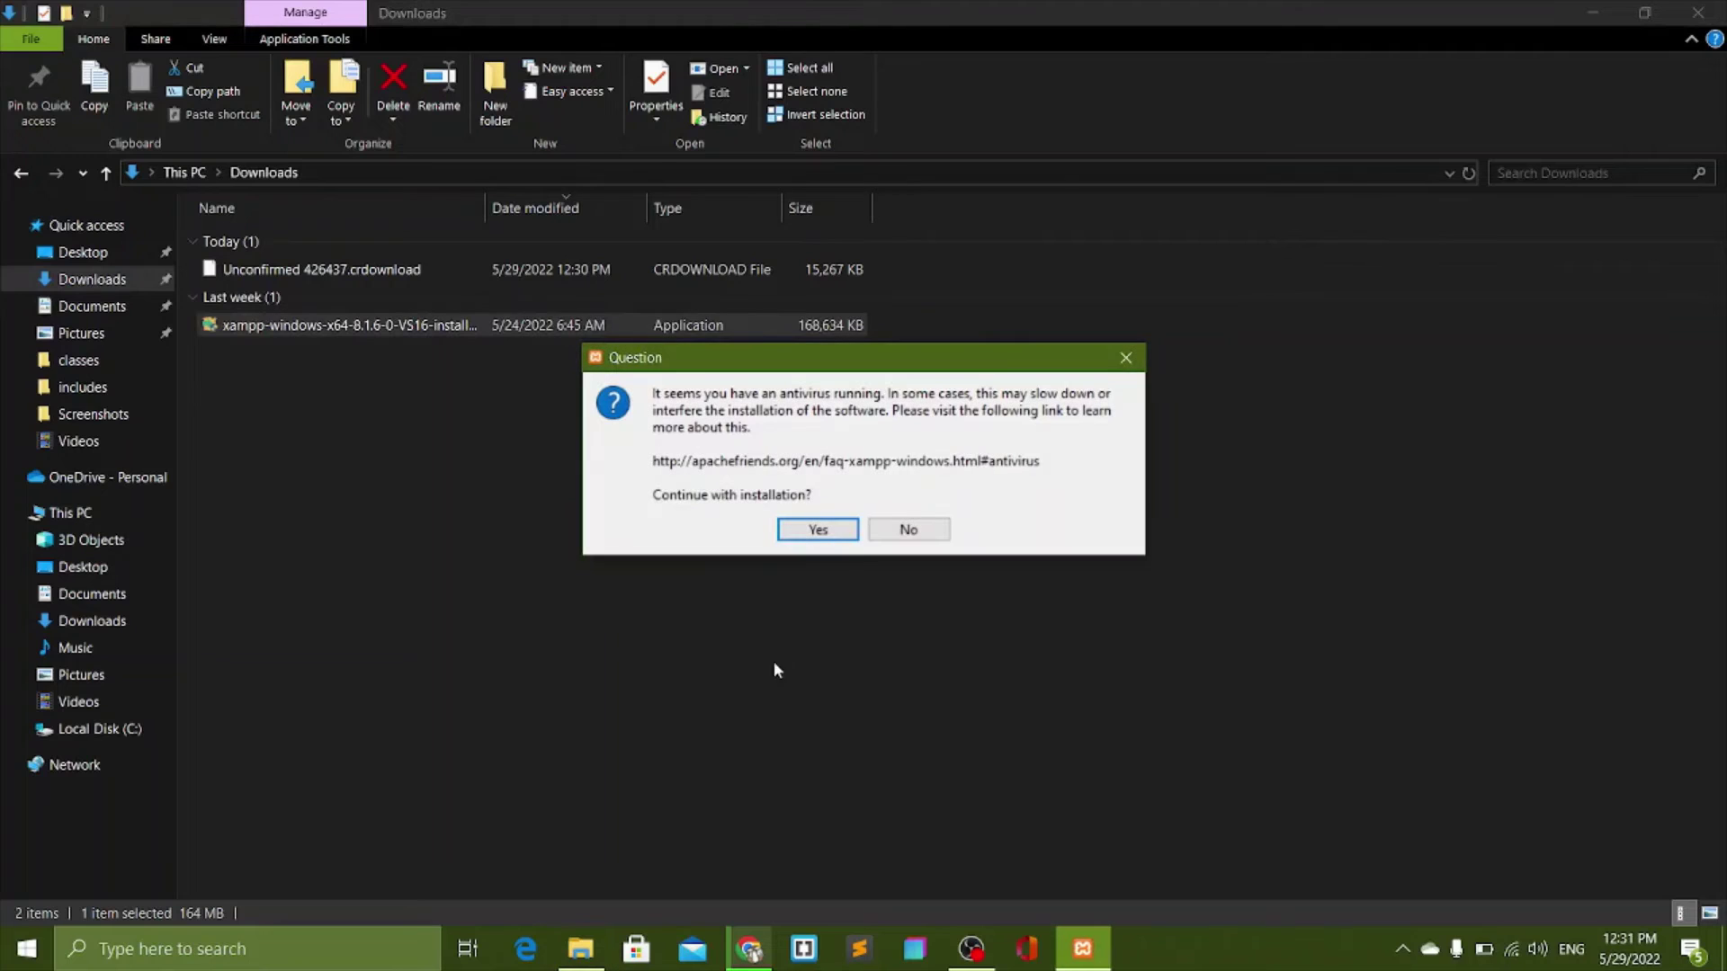
Step: Continue the XAMPP setup despite the active antivirus and UAC, and keep all default components selected
{"action": "left_click", "coordinate": [808, 528]}
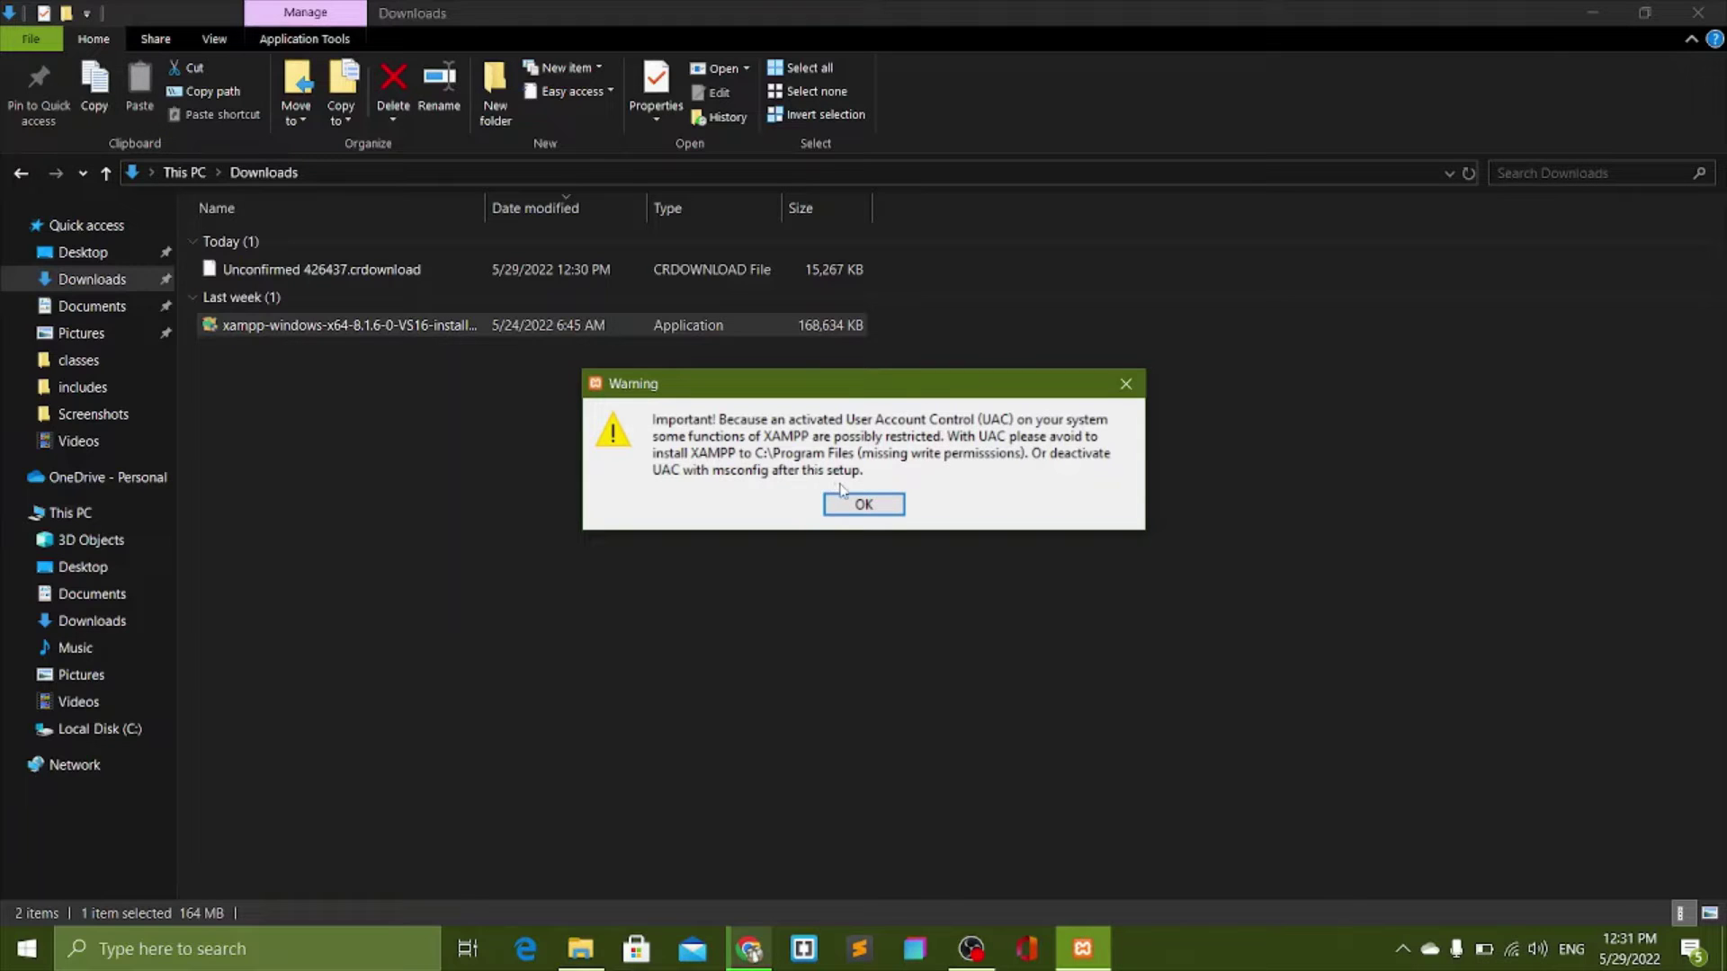
{"action": "left_click", "coordinate": [856, 507]}
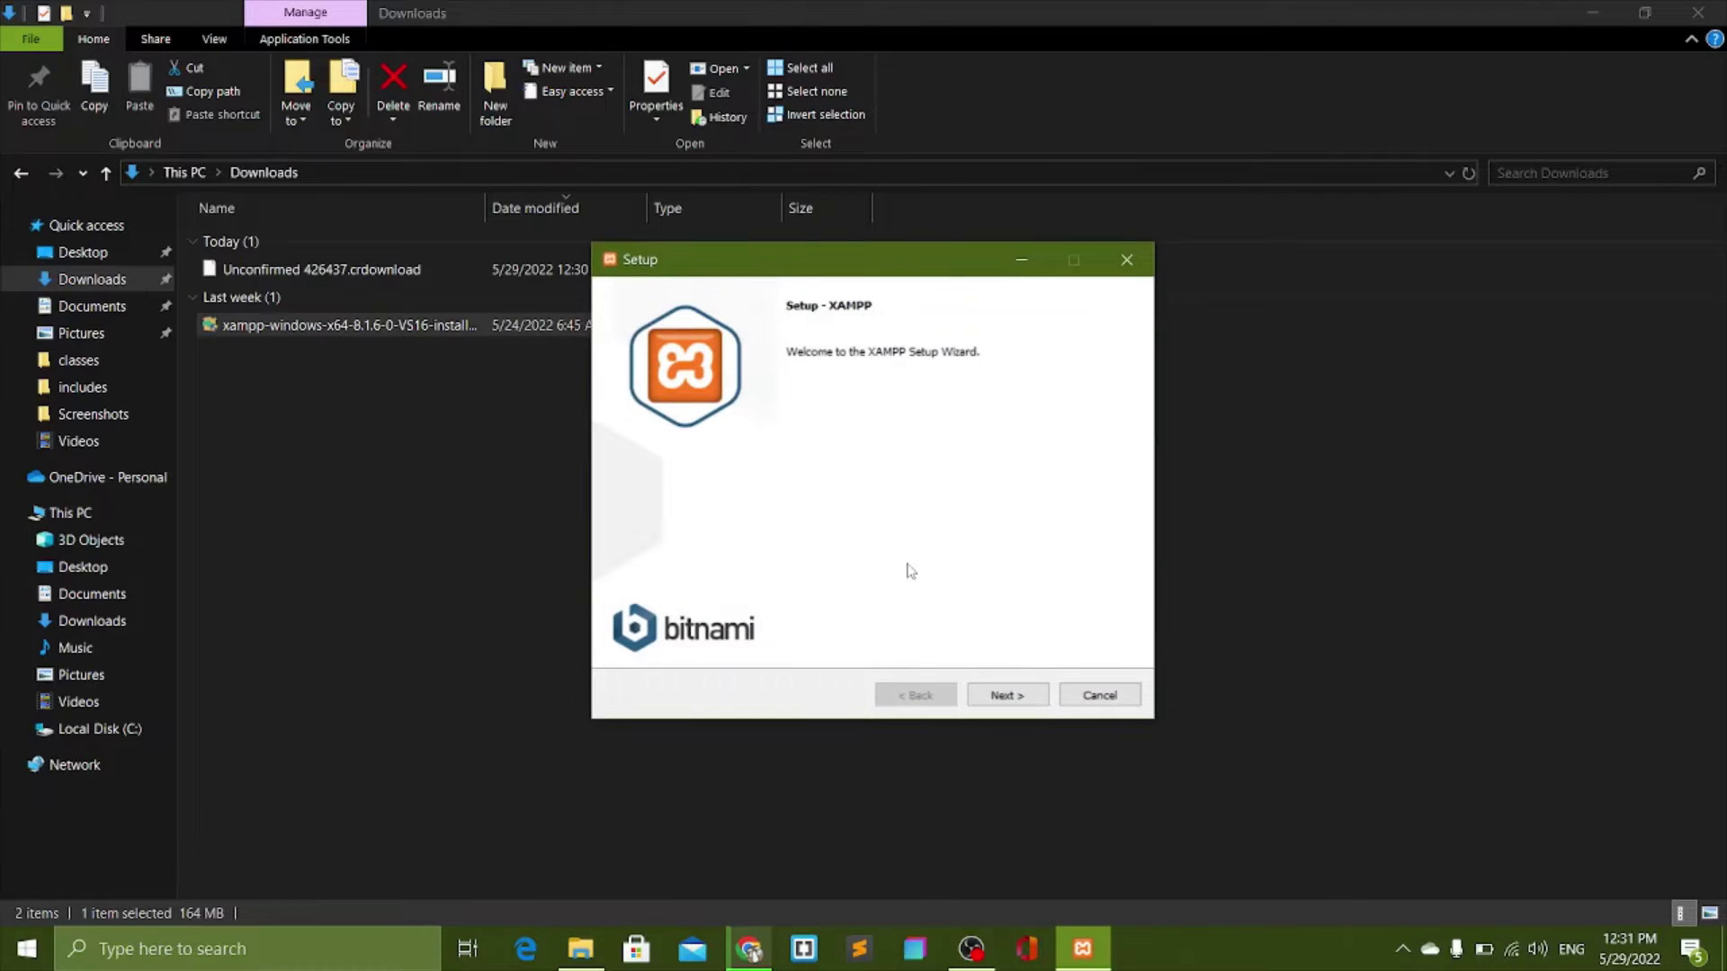
{"action": "left_click", "coordinate": [989, 699]}
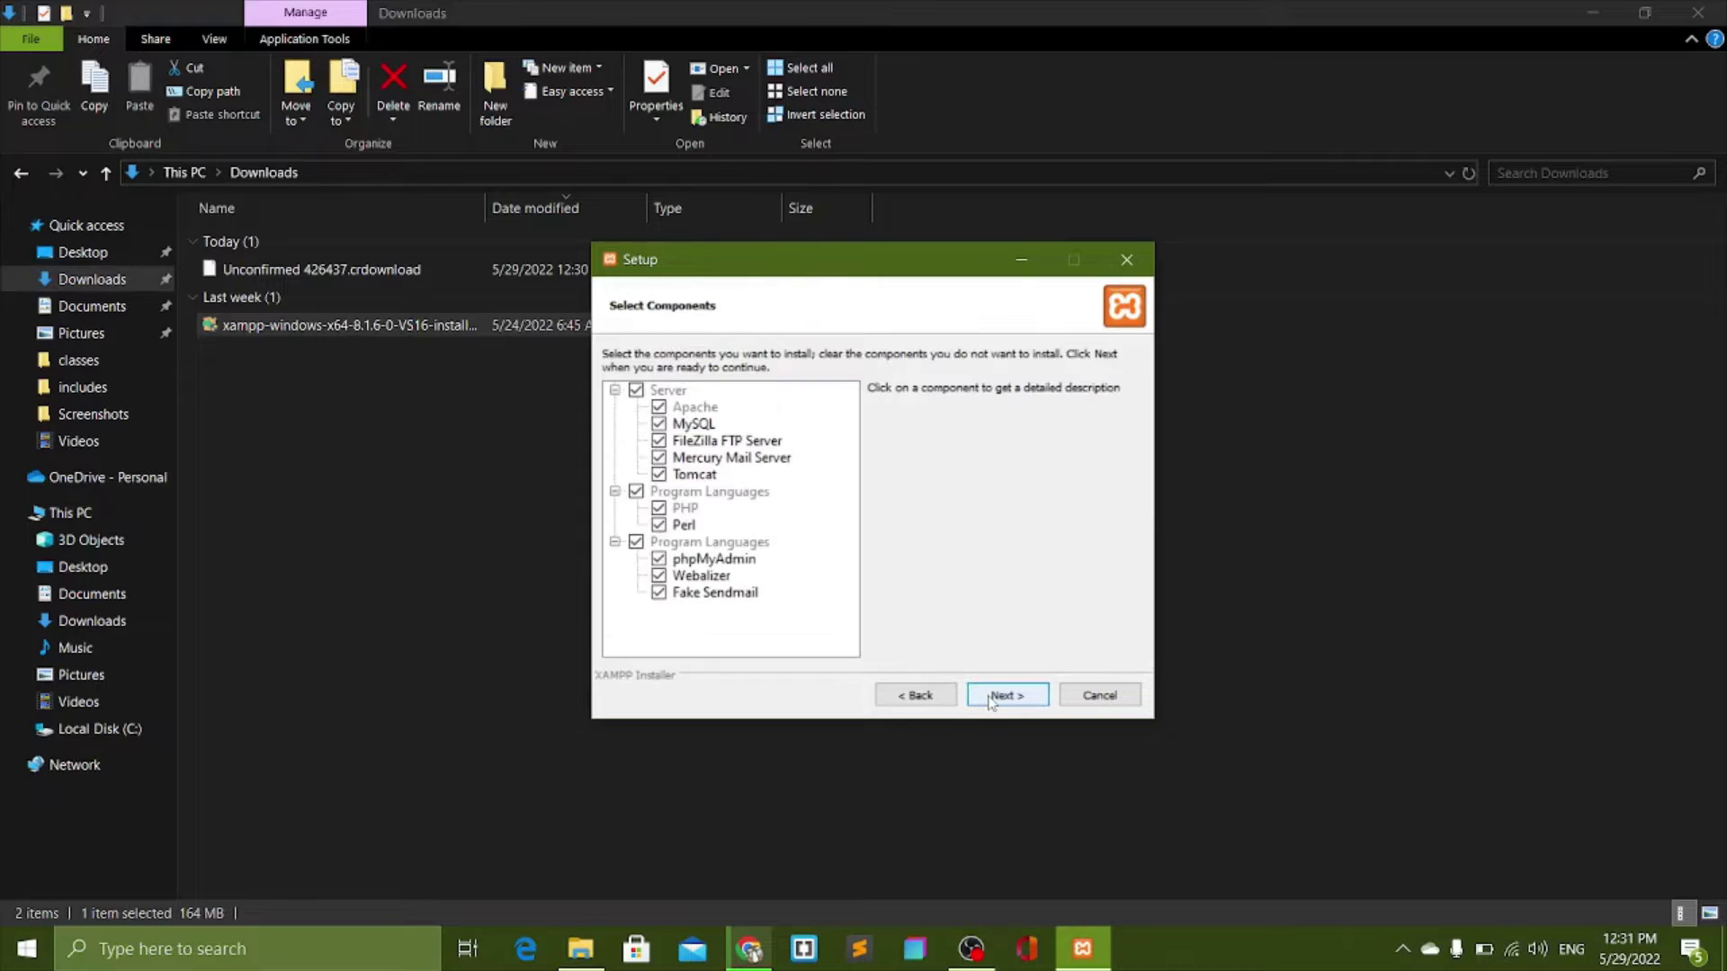
{"action": "left_click", "coordinate": [990, 701]}
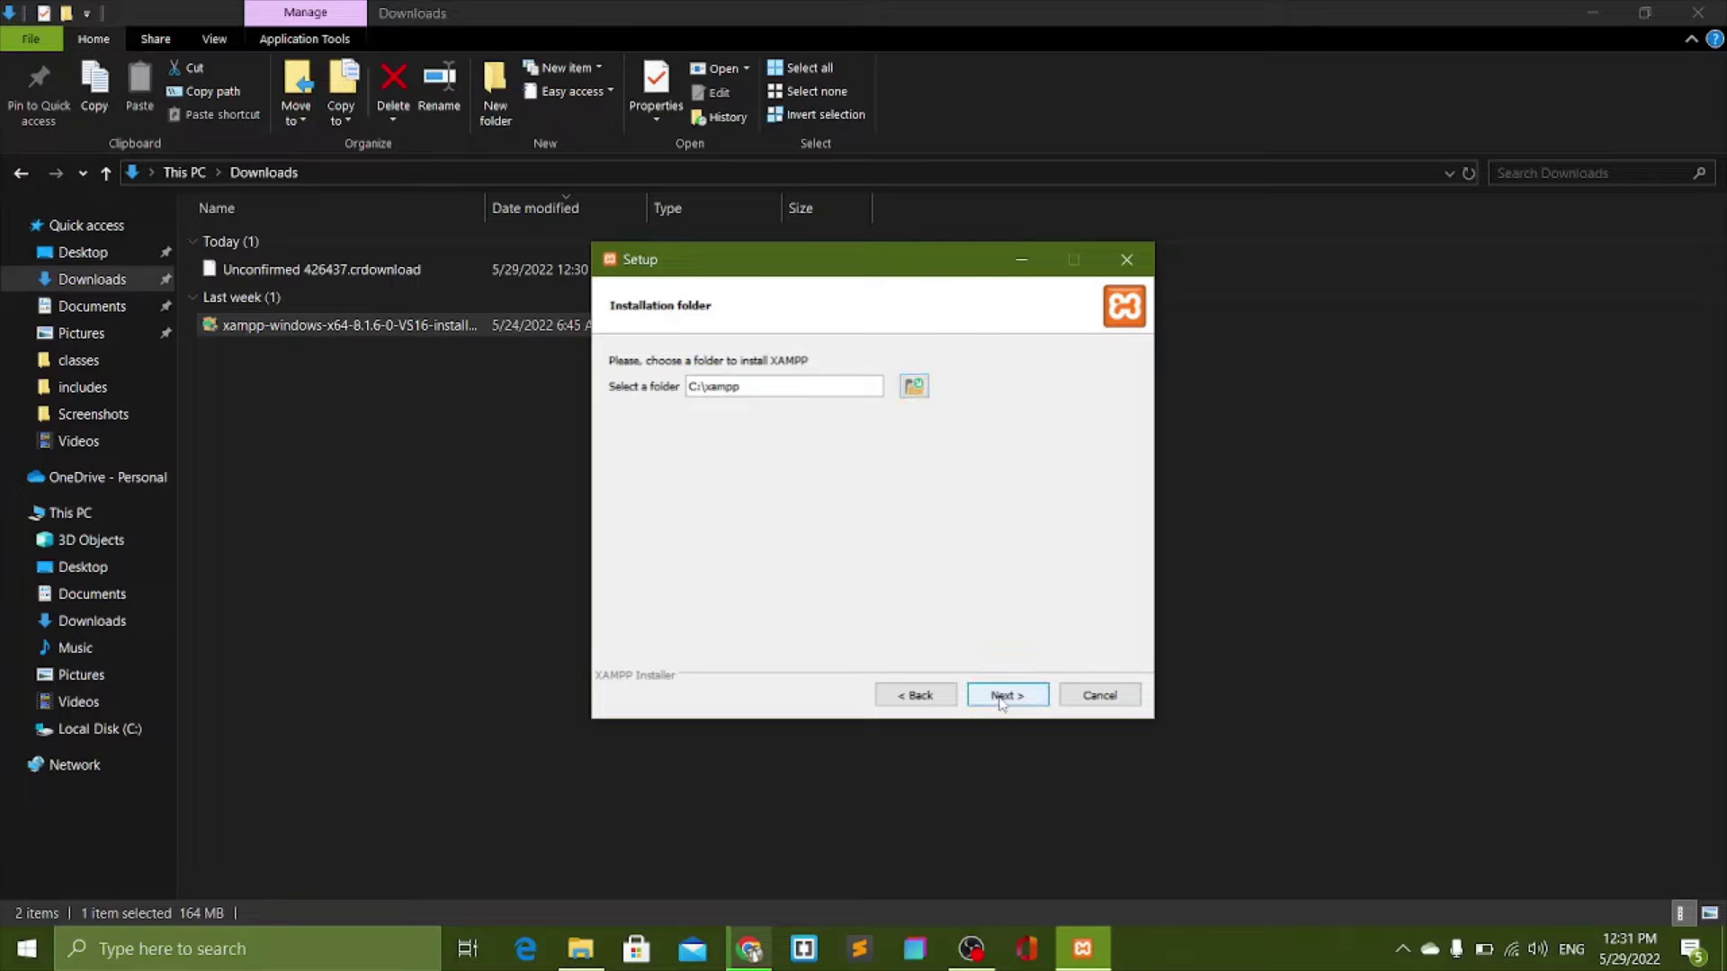
Step: Create a new folder named xampp on the Desktop and use it as the XAMPP installation folder
{"action": "left_click", "coordinate": [916, 387]}
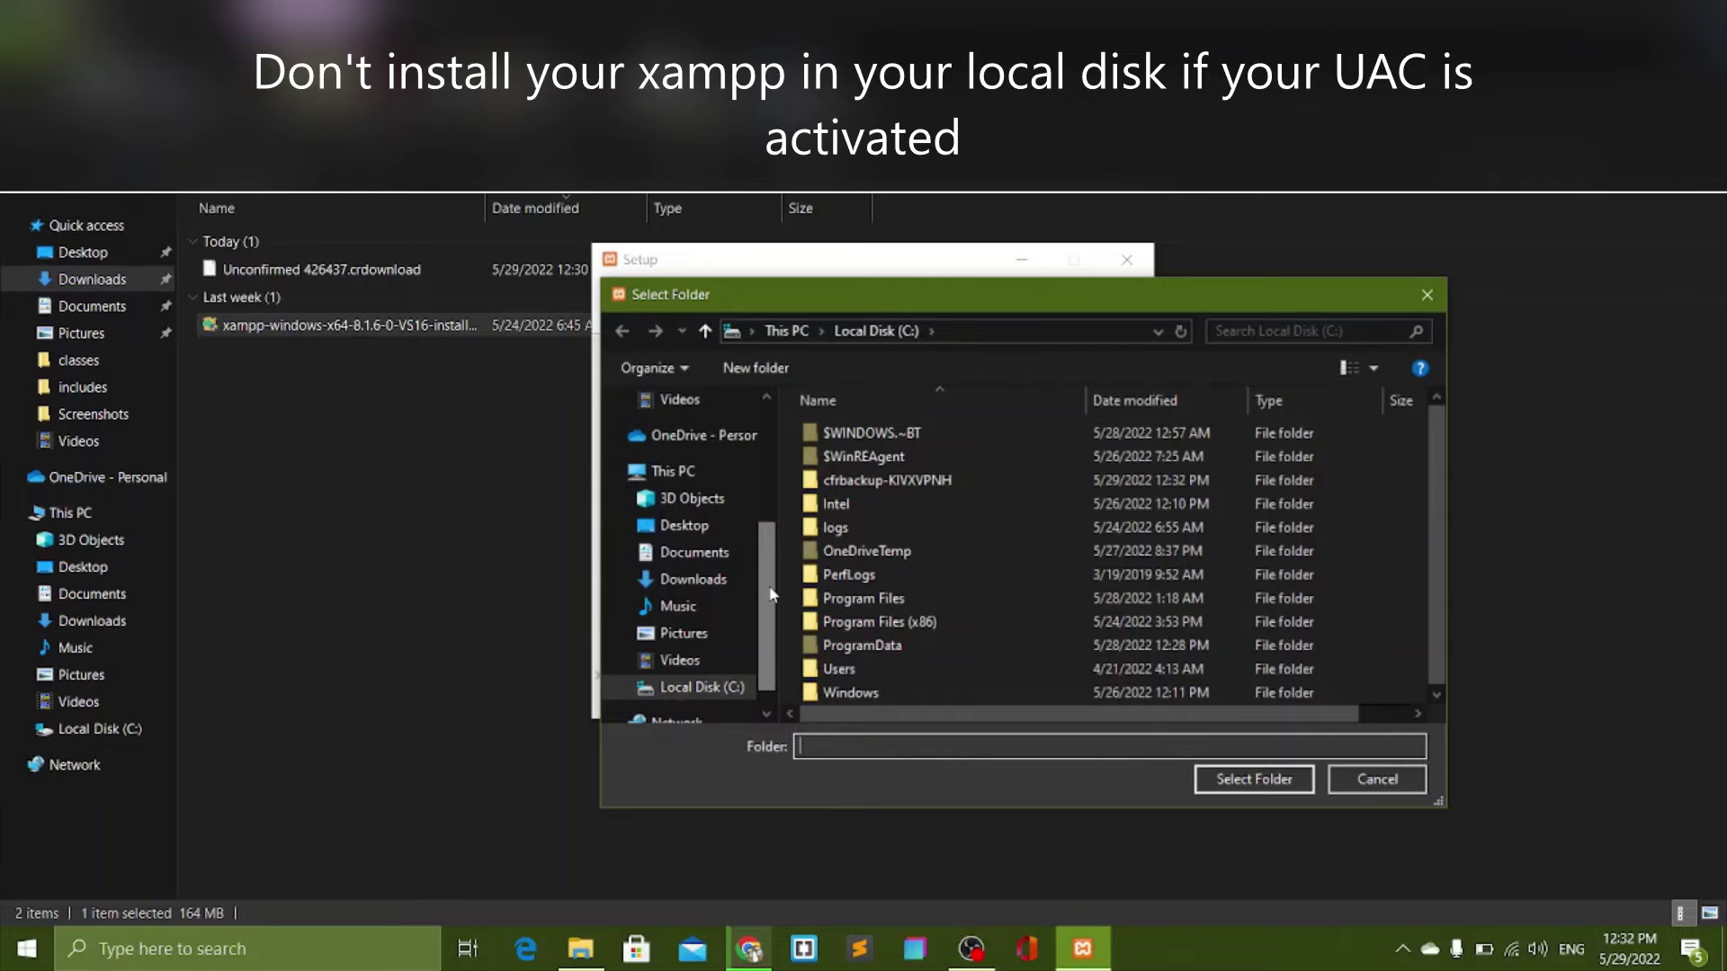
{"action": "left_click", "coordinate": [684, 526]}
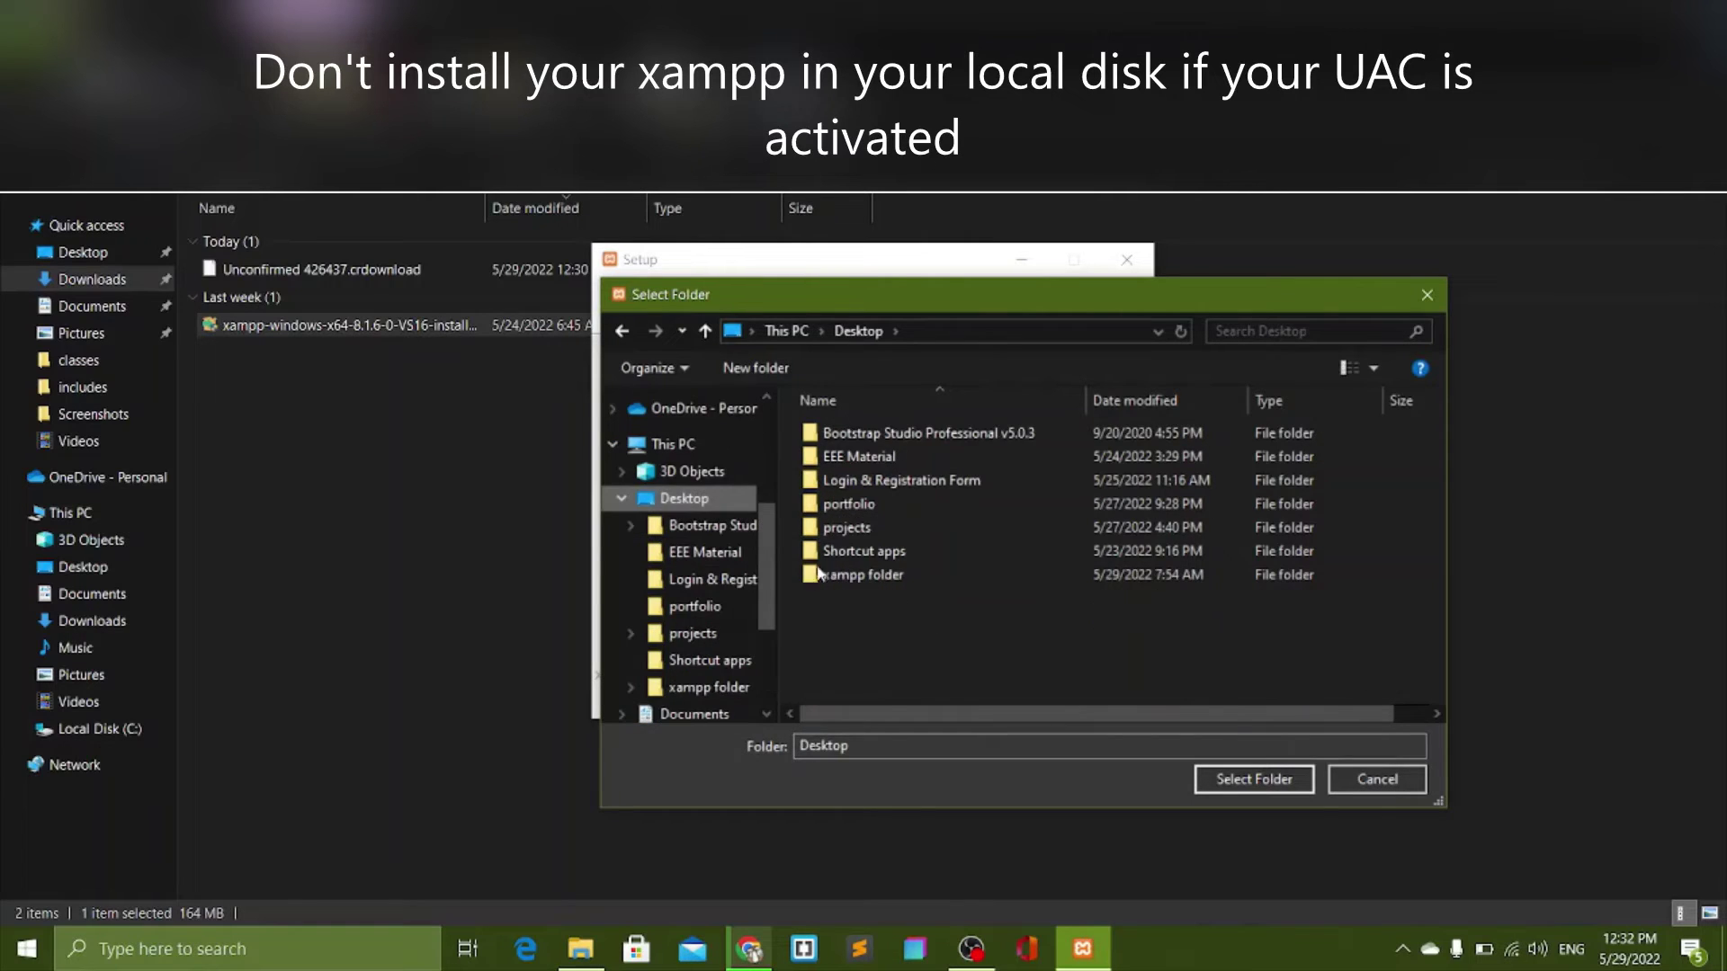
{"action": "right_click", "coordinate": [855, 614]}
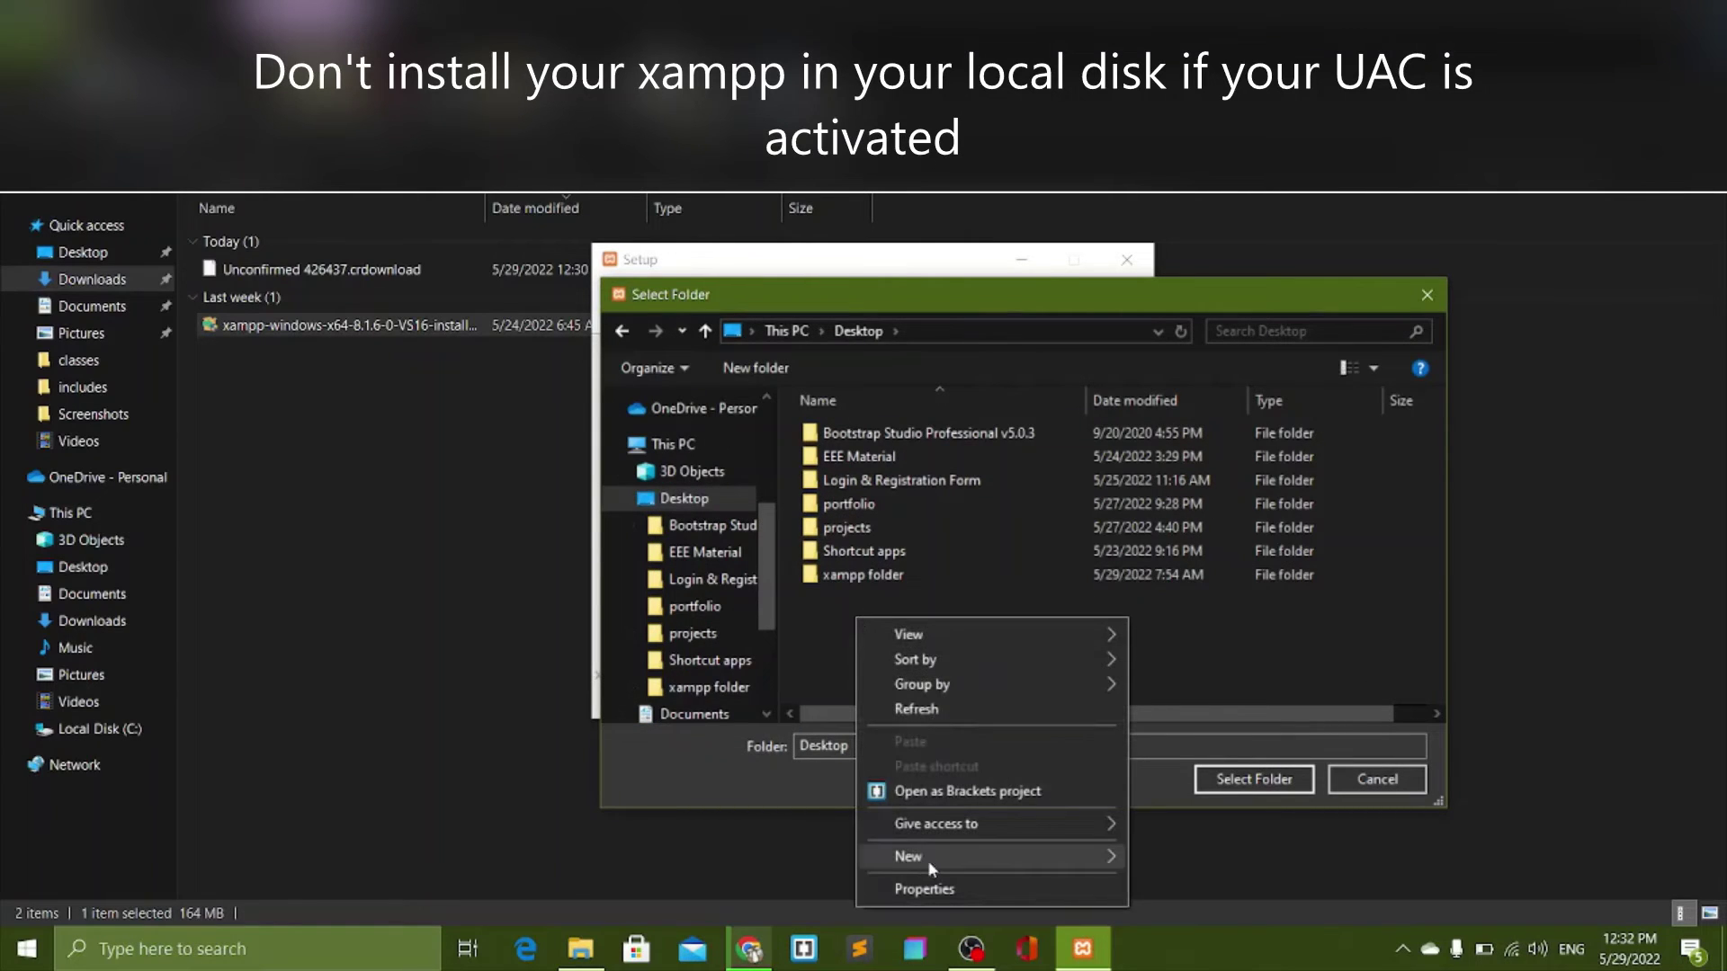
{"action": "mouse_move", "coordinate": [926, 860]}
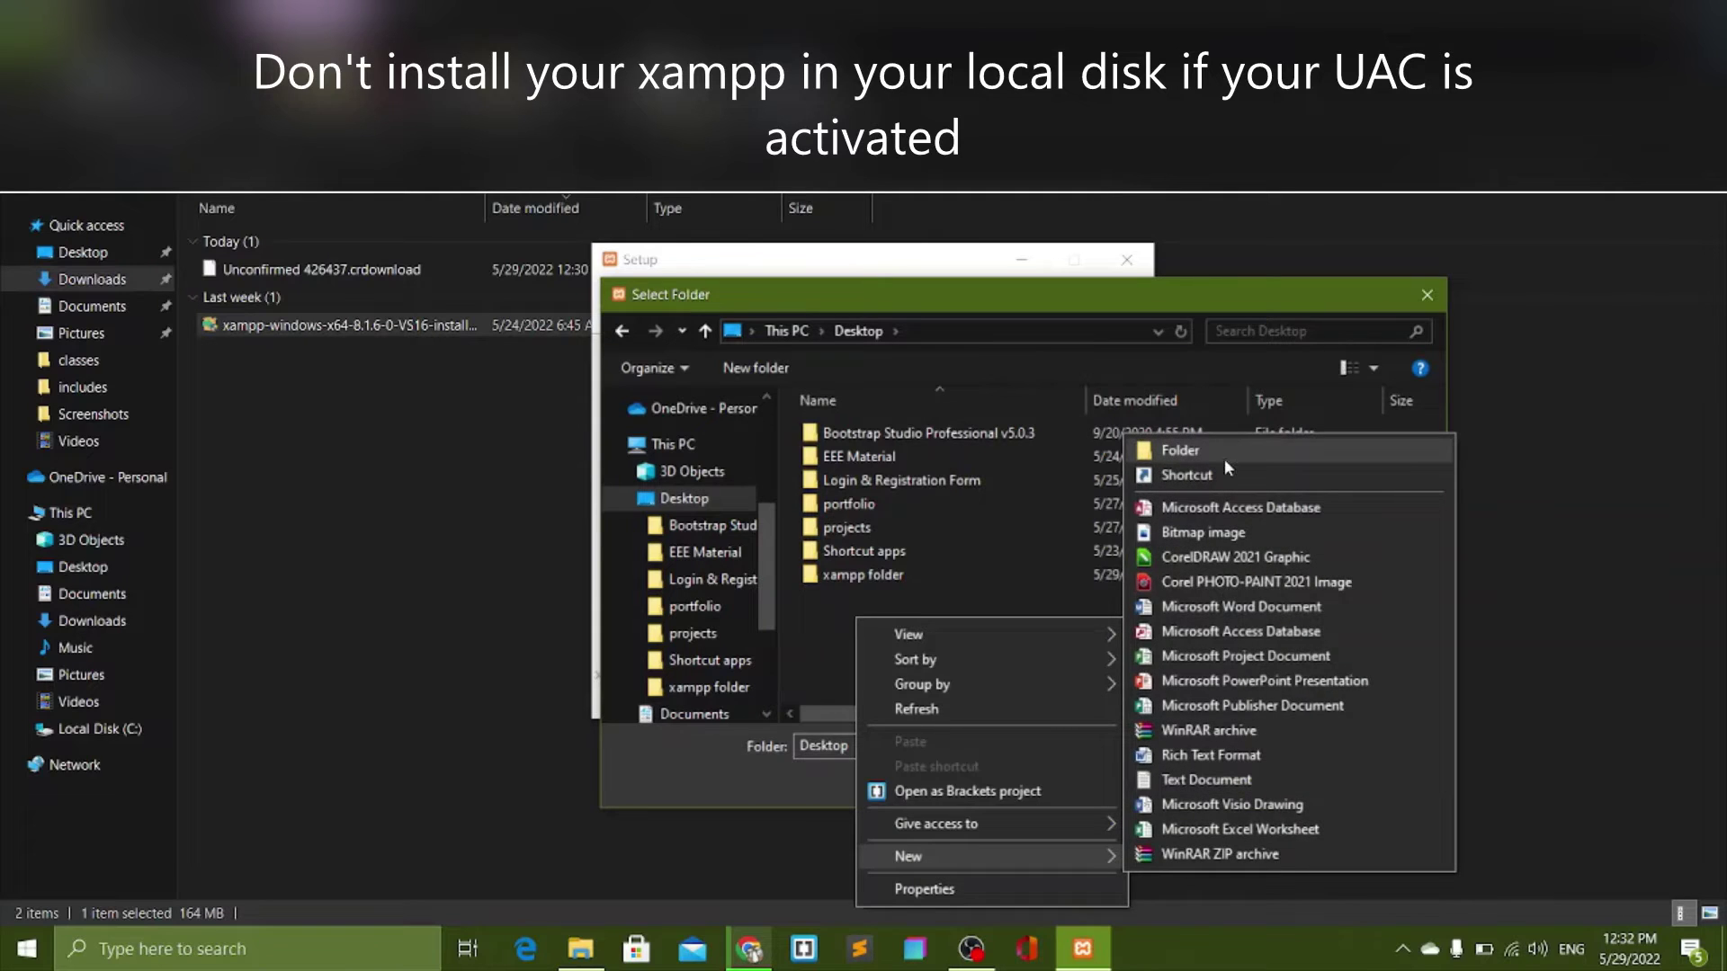
{"action": "left_click", "coordinate": [1227, 460]}
{"action": "type", "text": "xamp"}
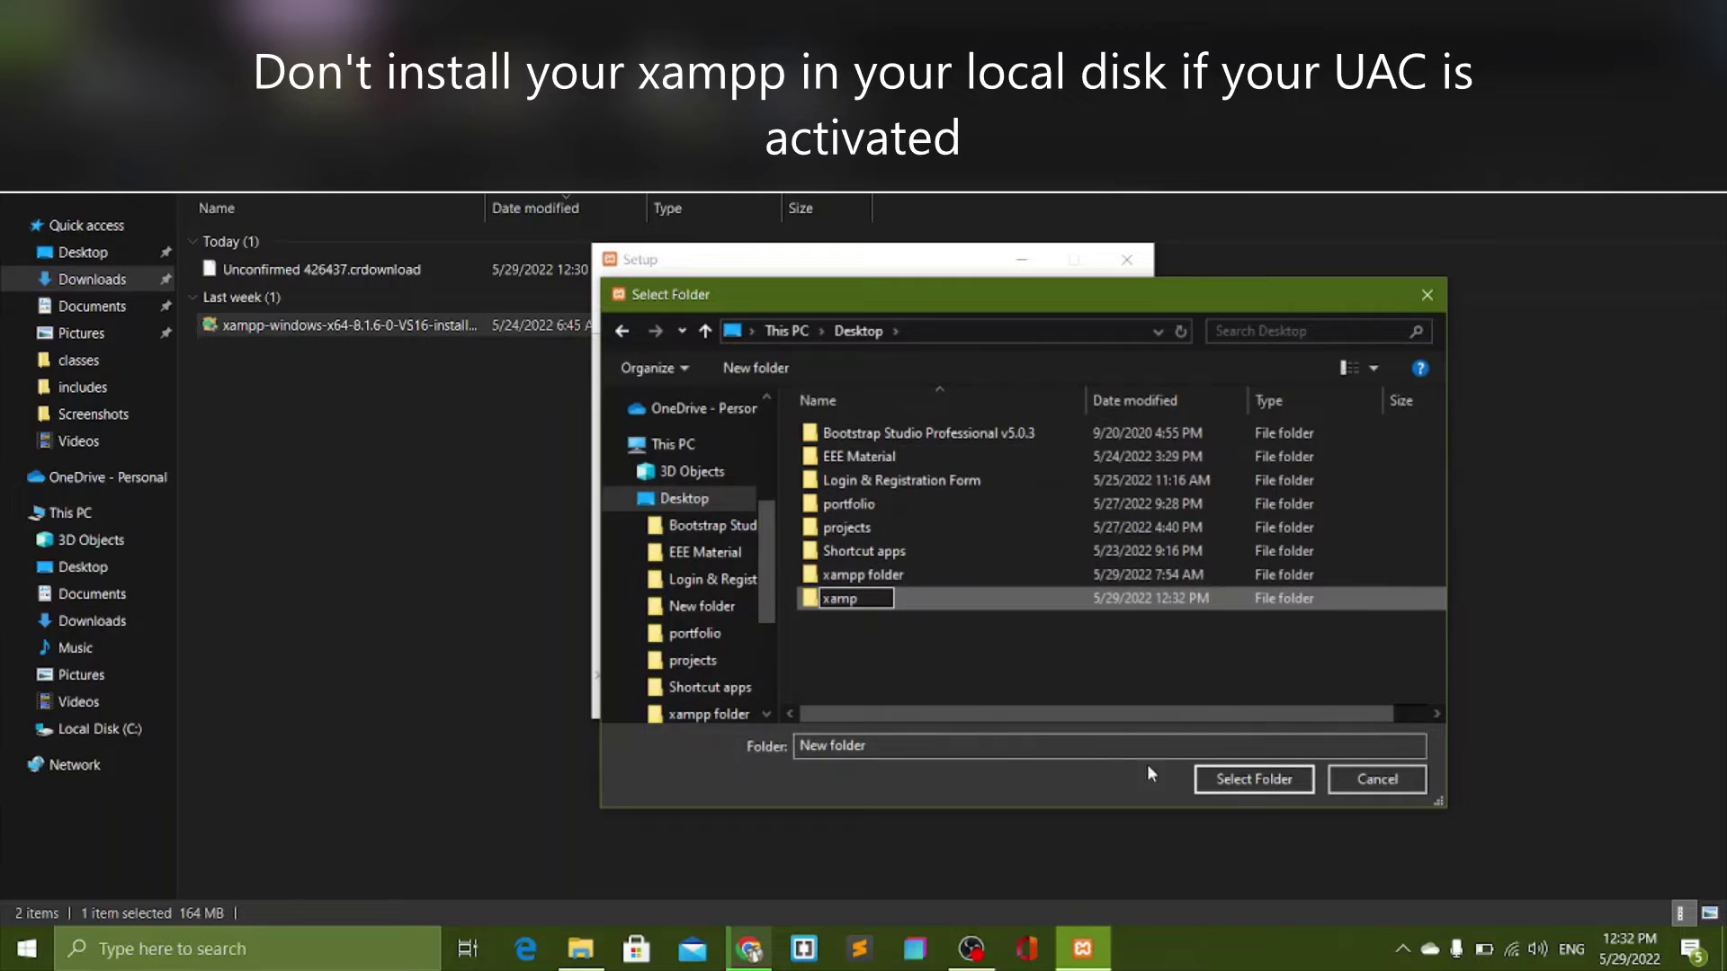
{"action": "type", "text": "p"}
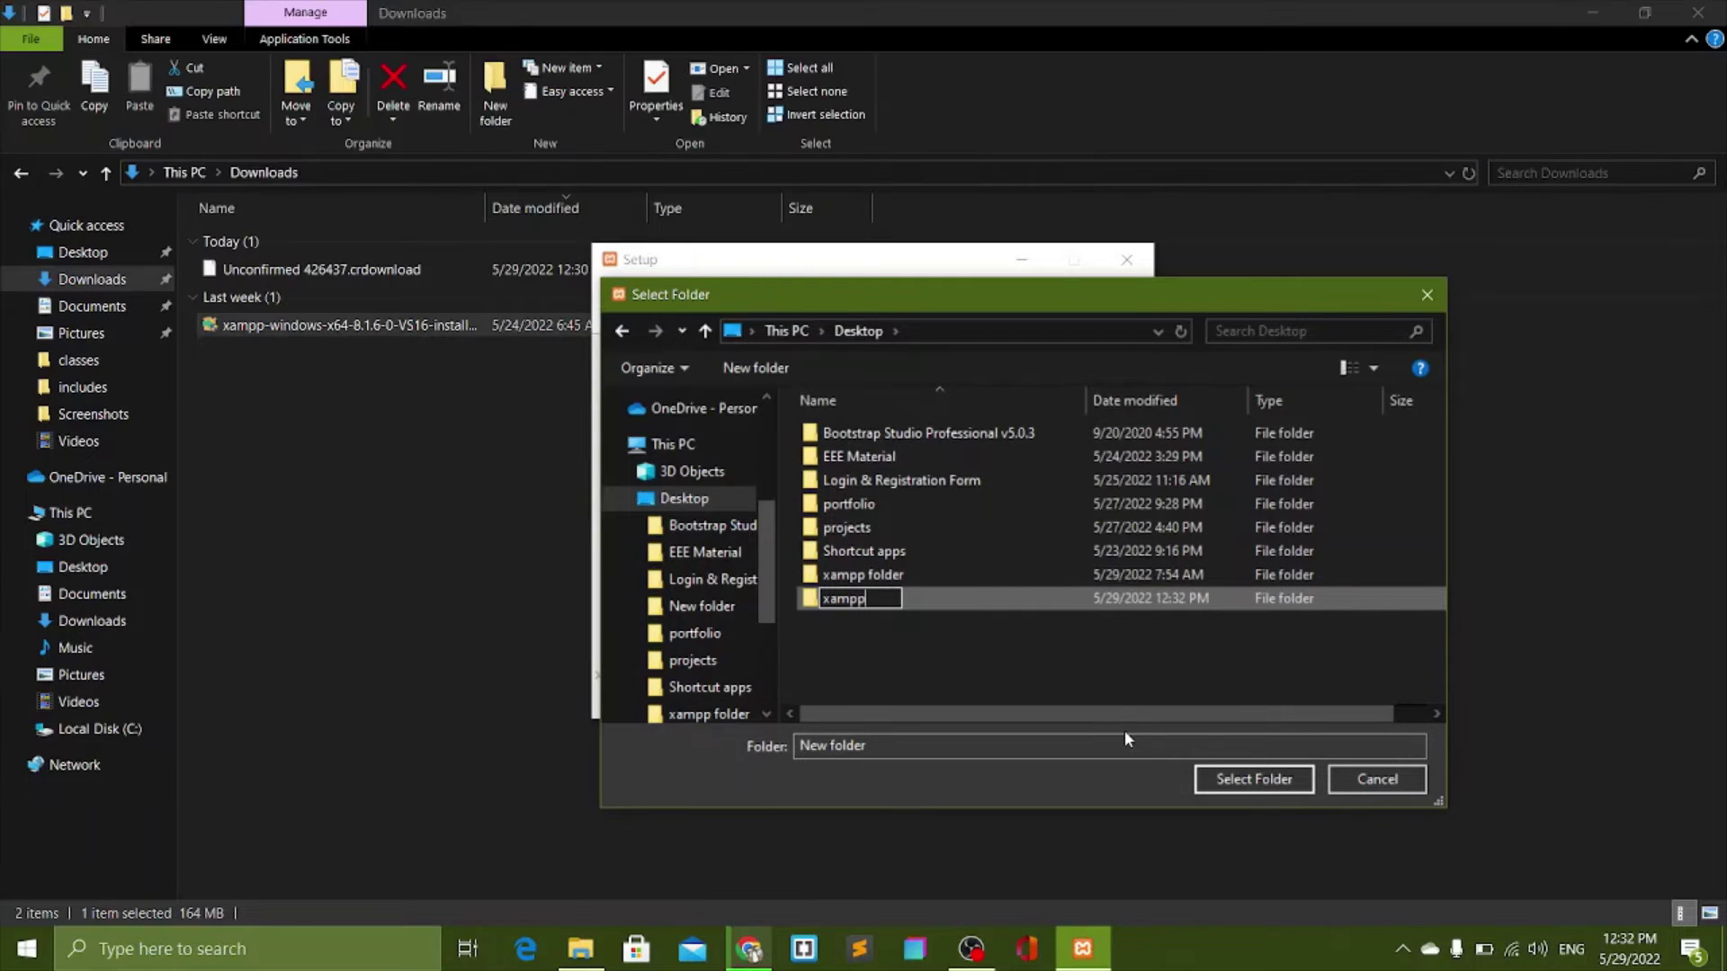
{"action": "key", "text": "Return"}
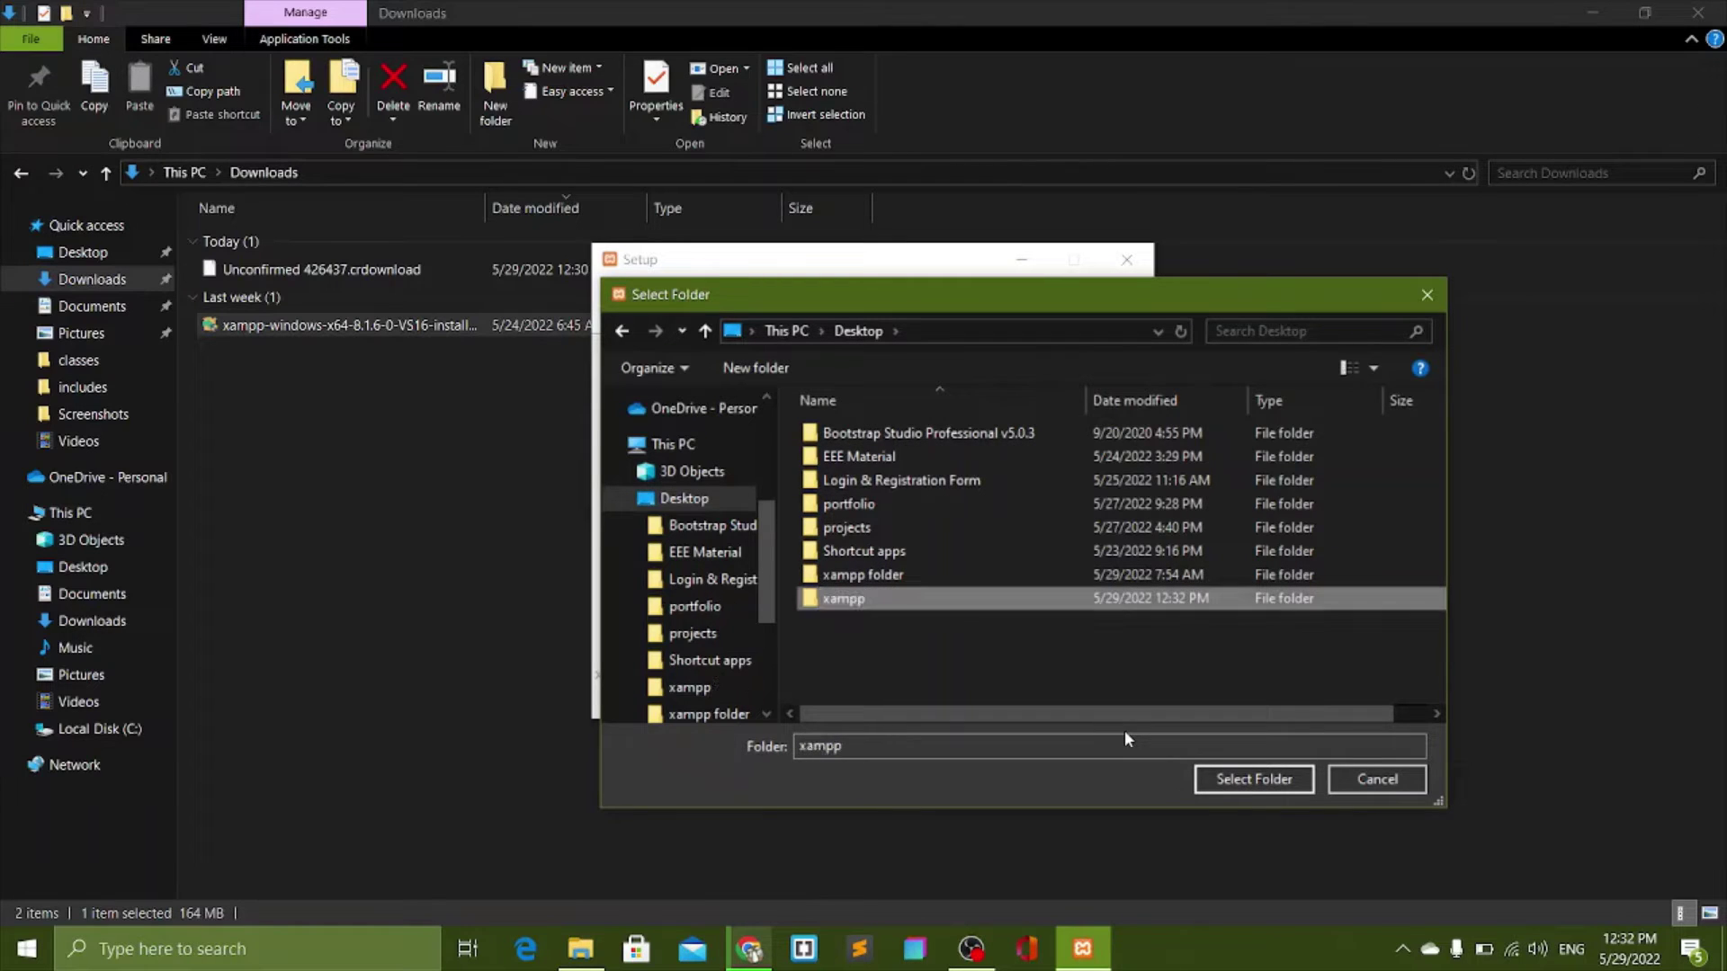
{"action": "left_click", "coordinate": [1246, 779]}
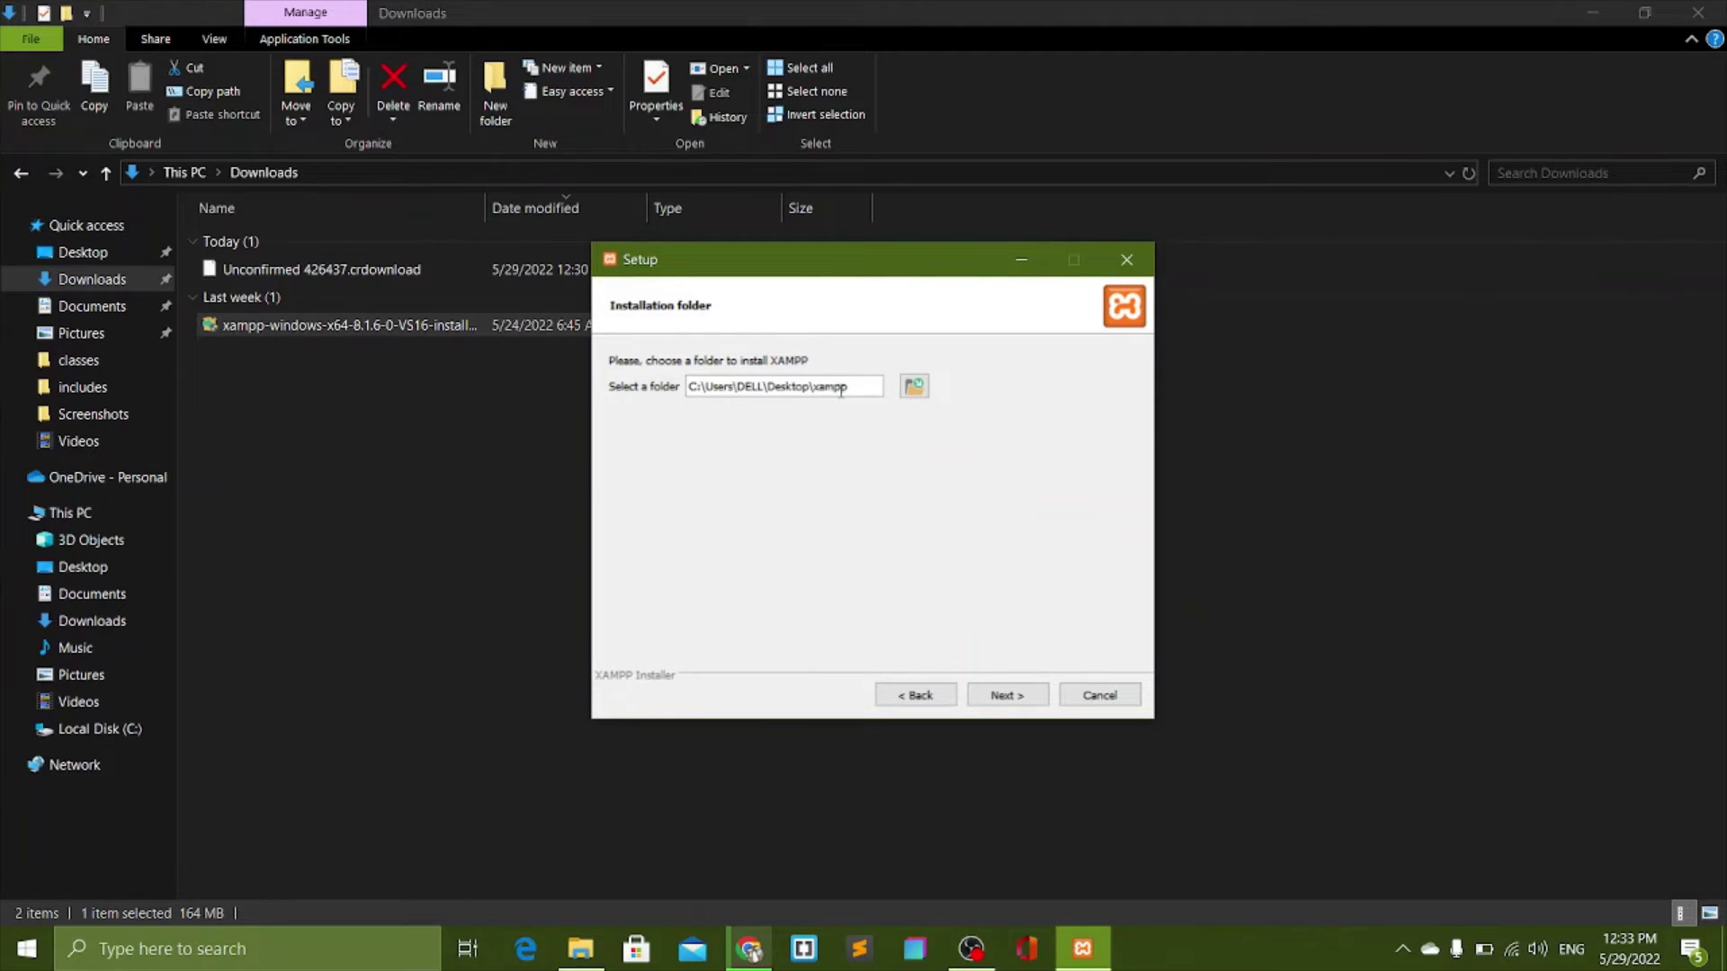
{"action": "left_click", "coordinate": [1006, 697]}
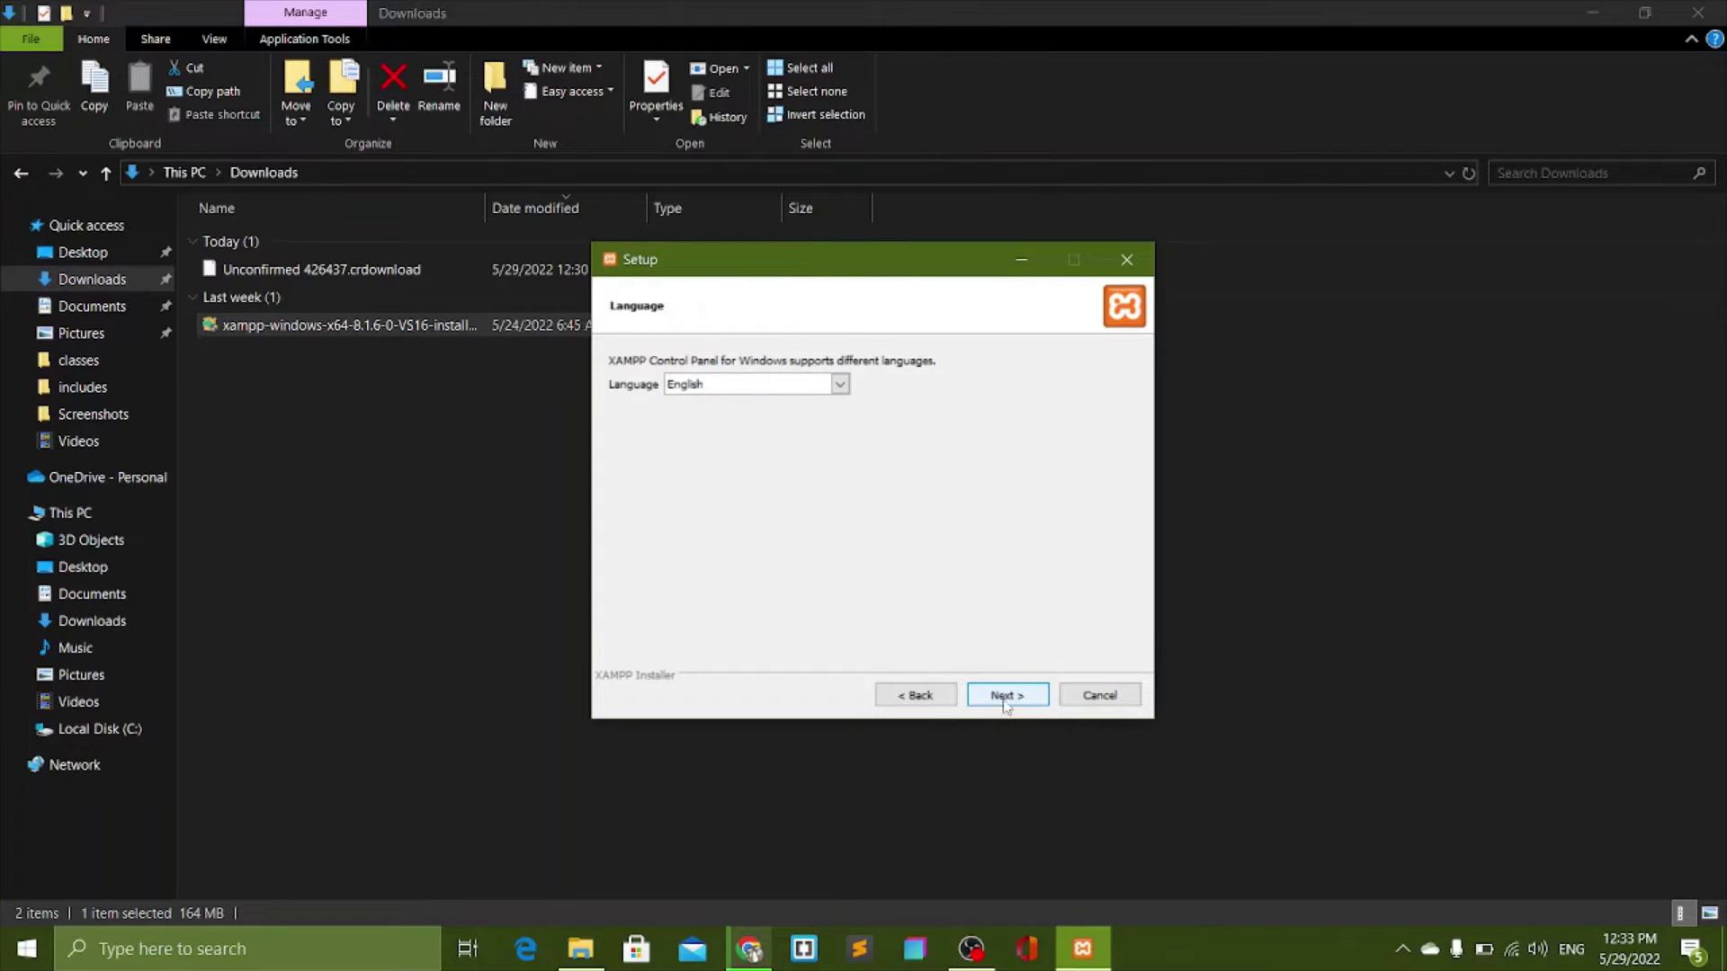
Step: Keep English as the language, turn off "Learn more about Bitnami for XAMPP" and begin the installation
{"action": "left_click", "coordinate": [1006, 698]}
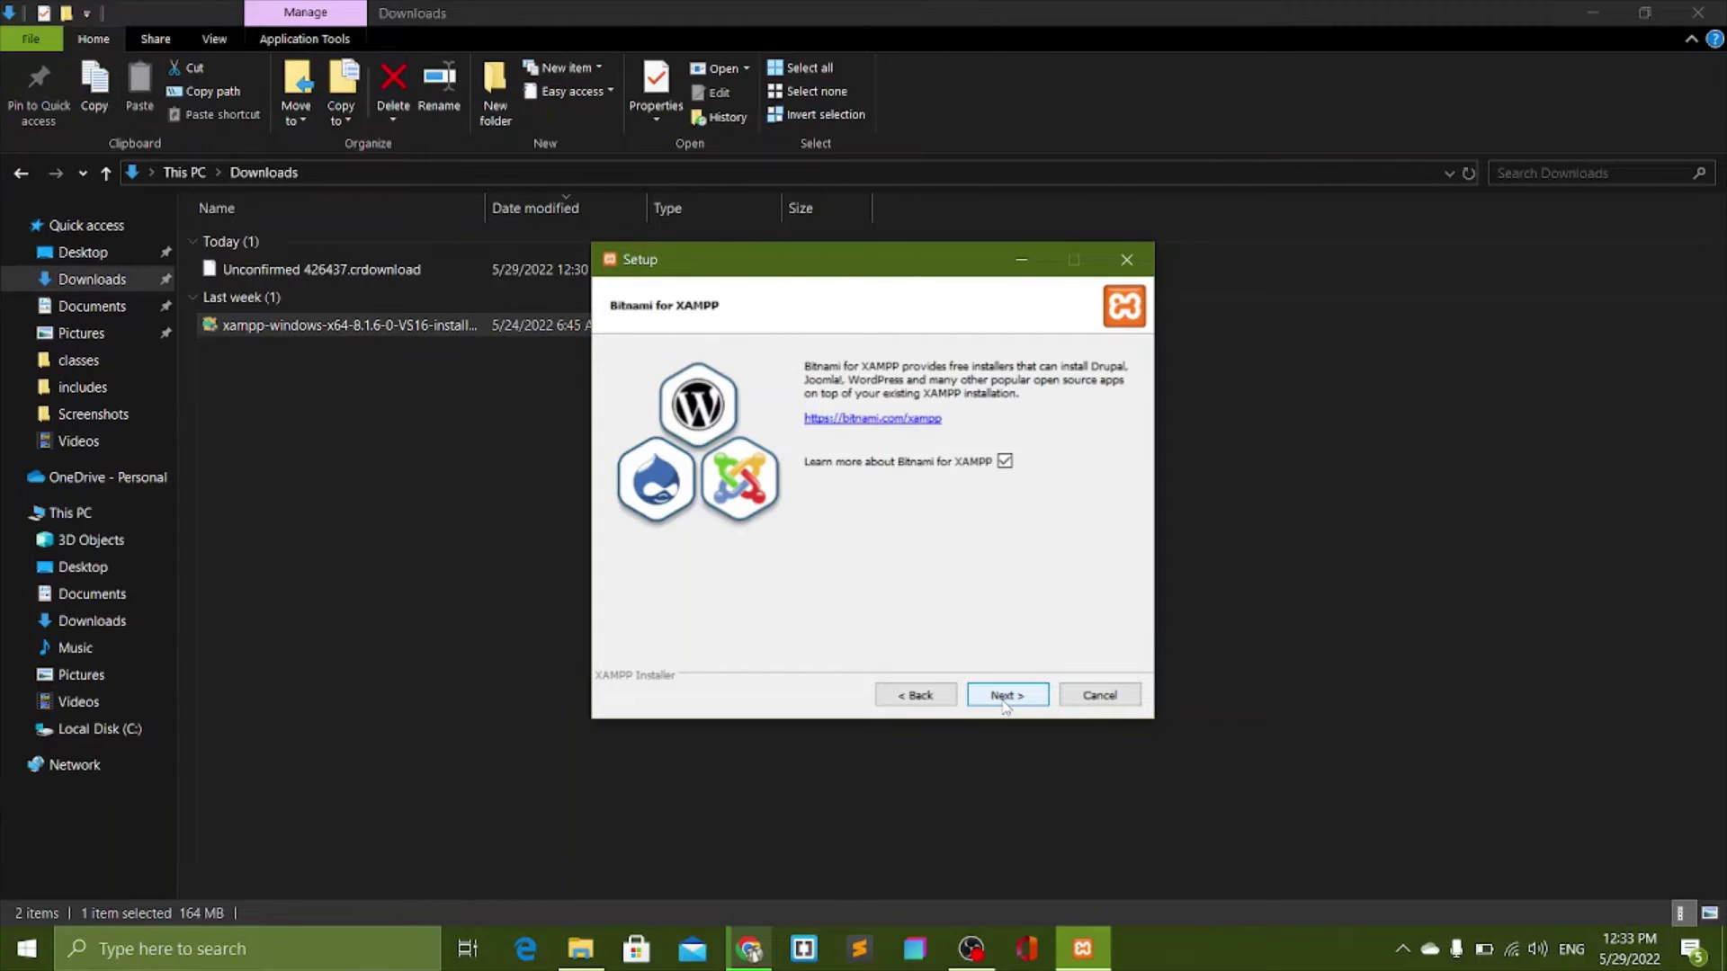
{"action": "left_click", "coordinate": [1003, 462]}
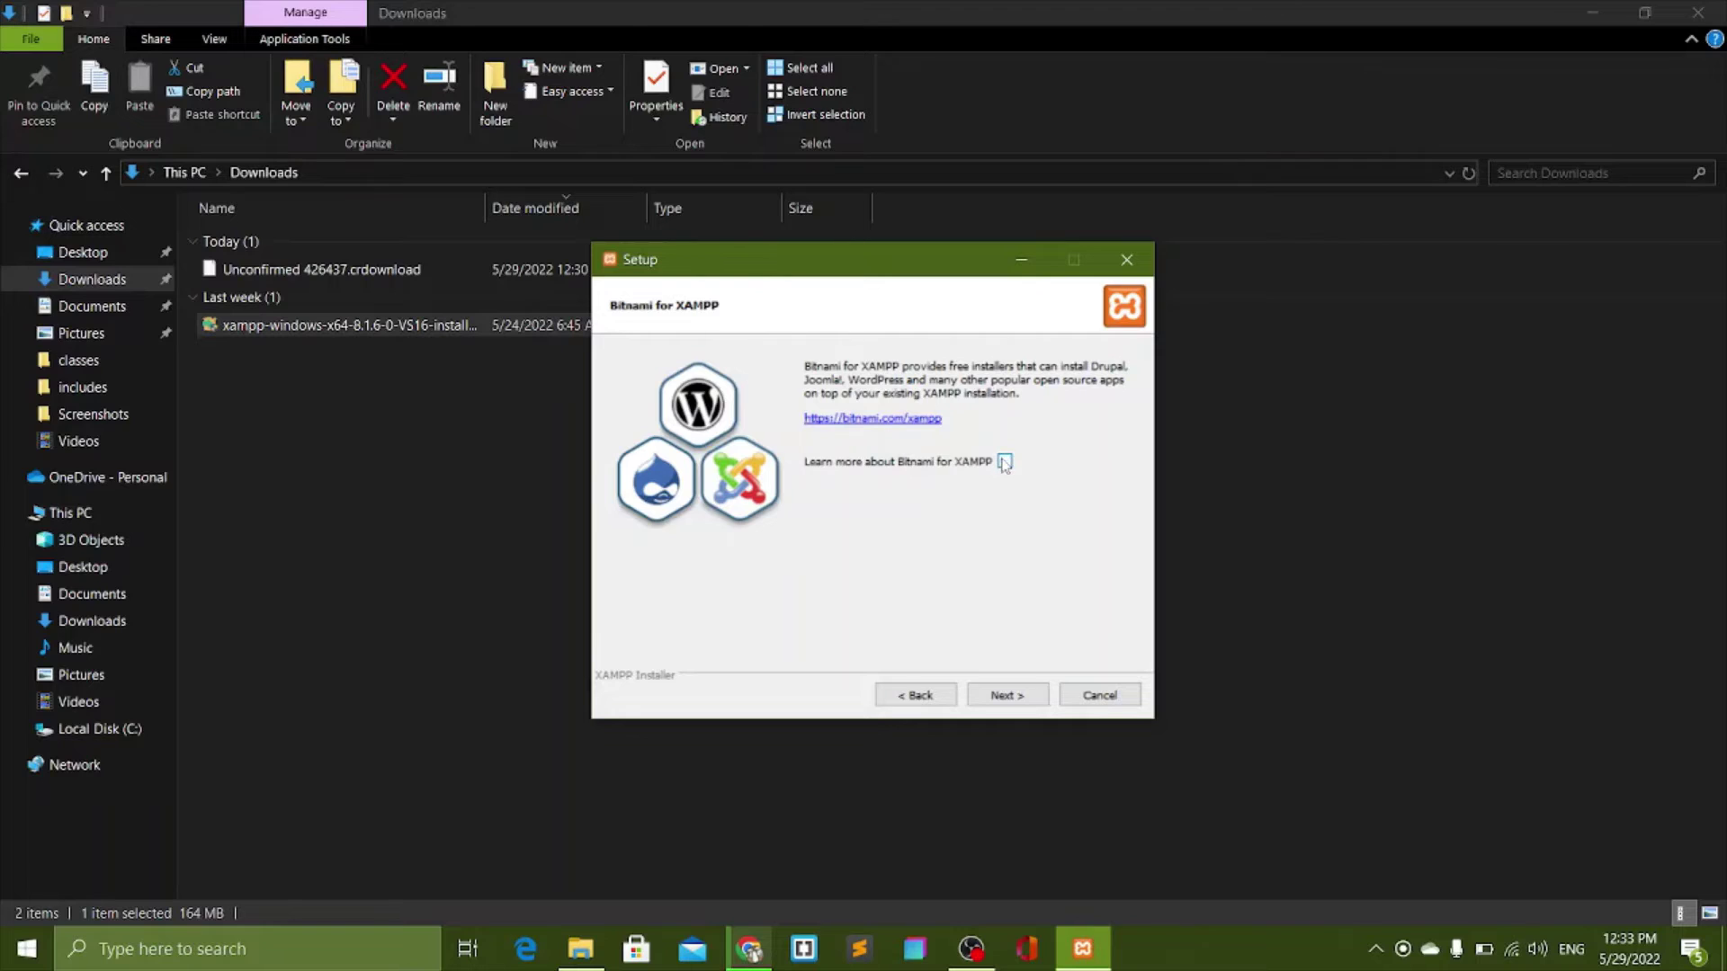
{"action": "left_click", "coordinate": [1003, 699]}
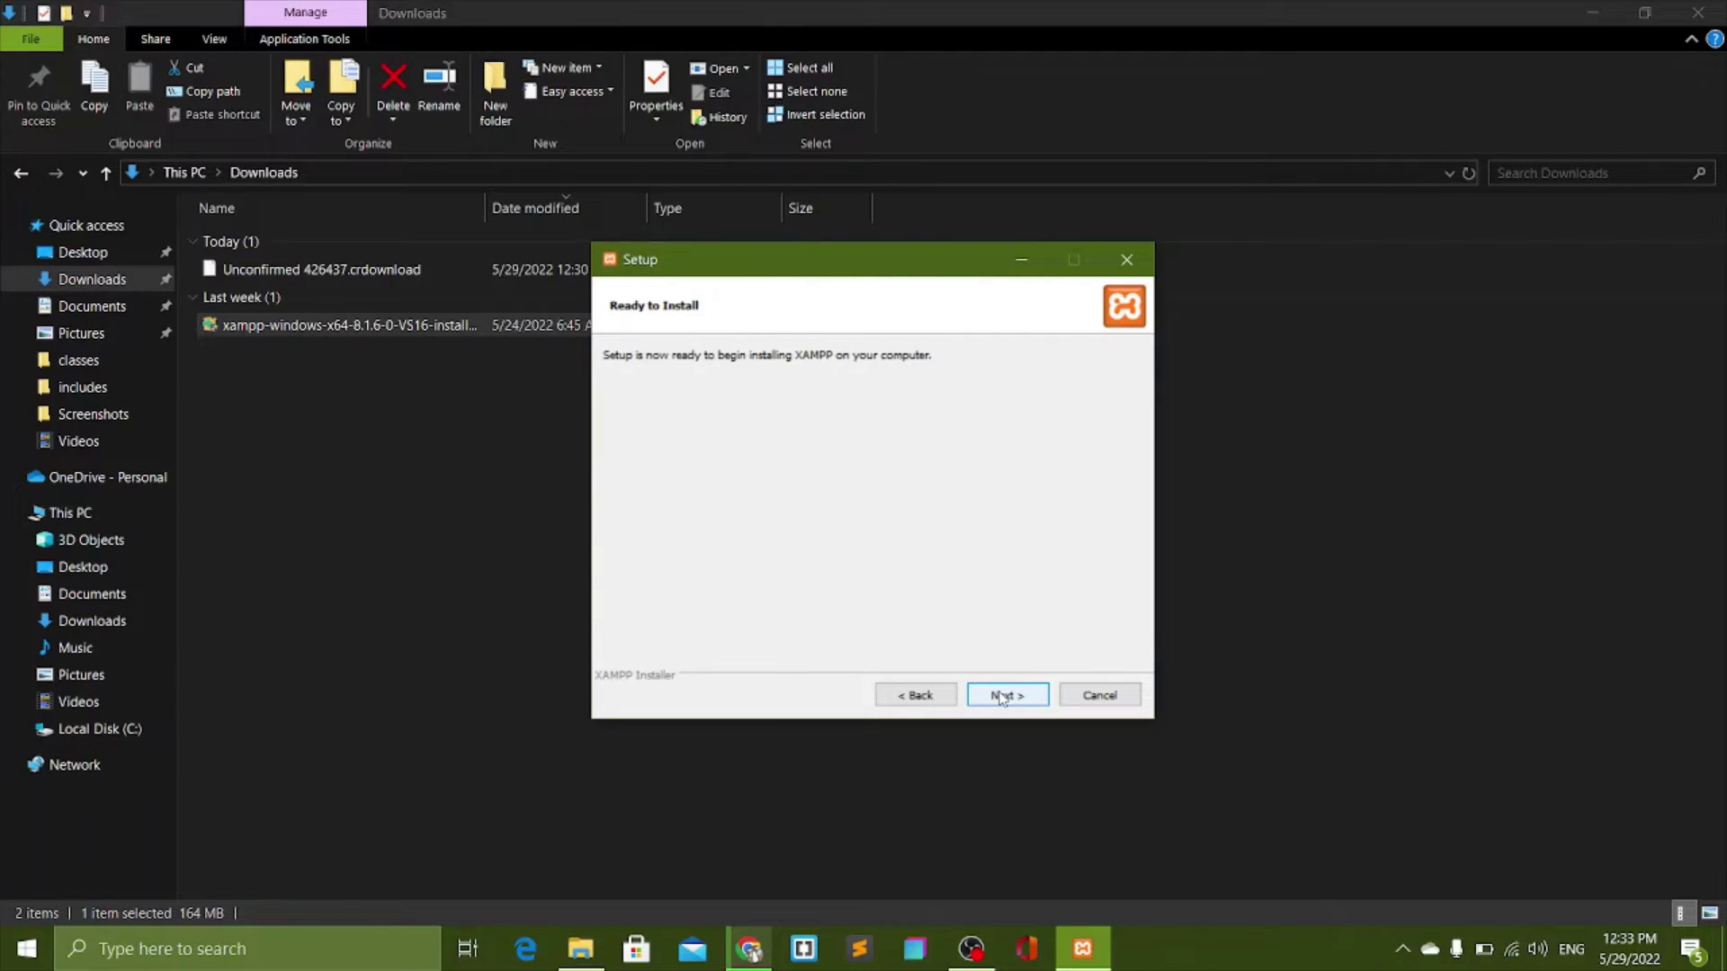
{"action": "left_click", "coordinate": [1001, 697]}
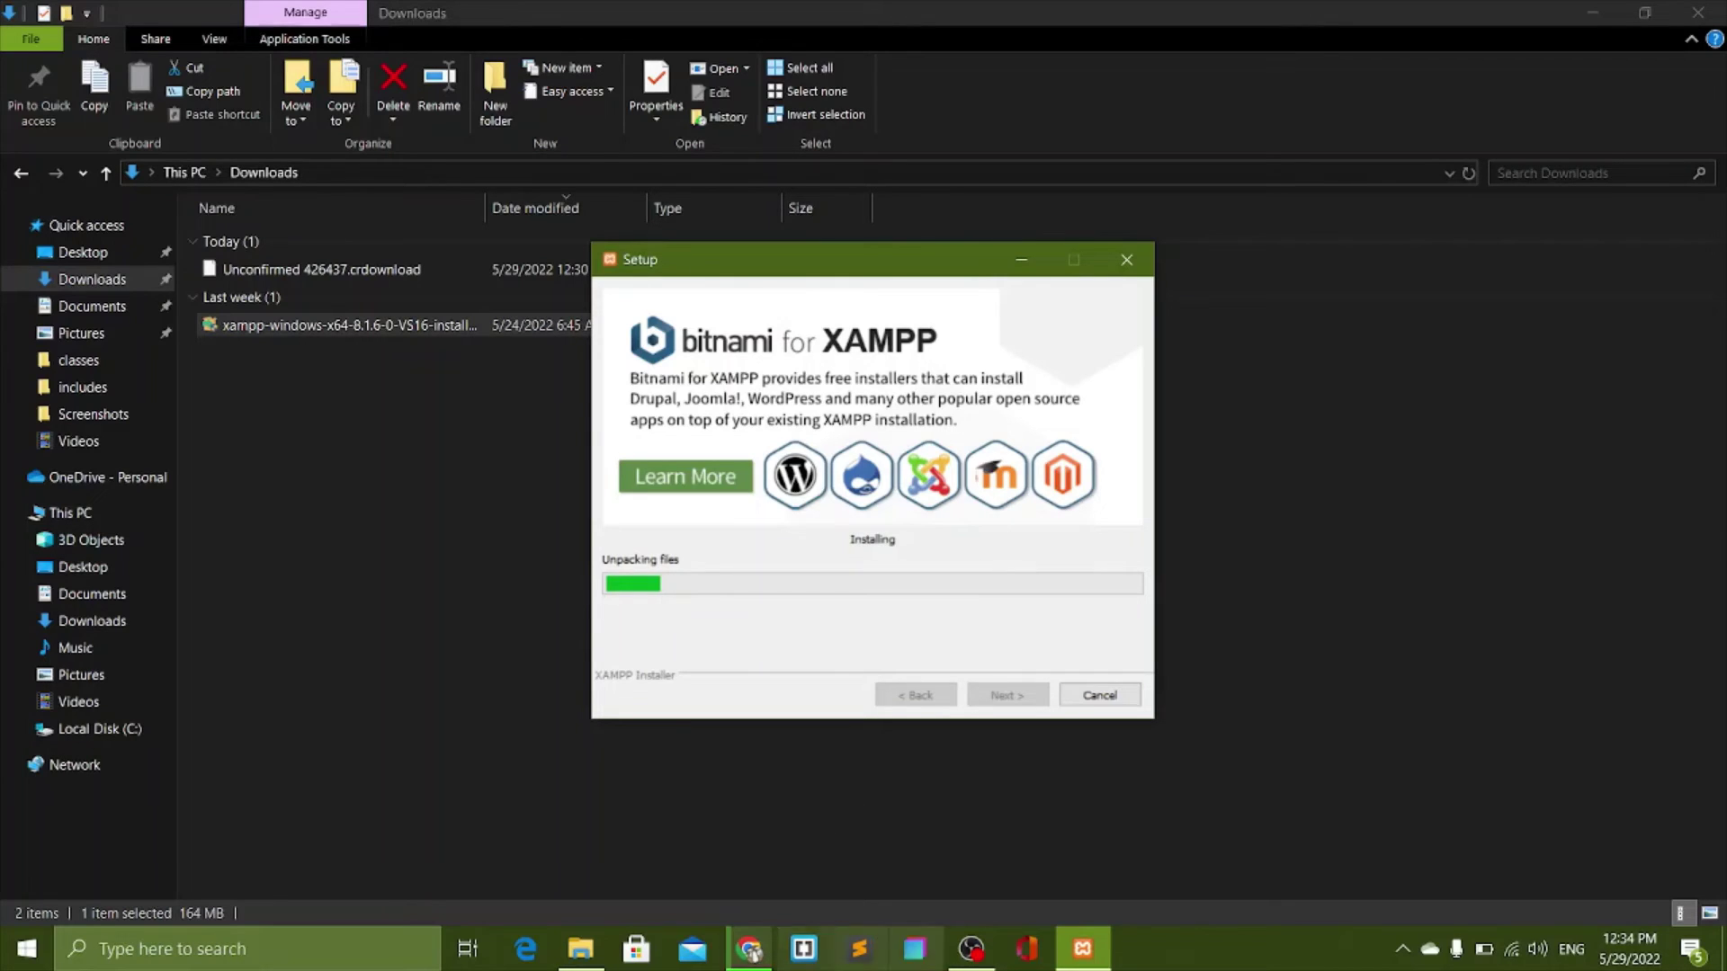
{"action": "mouse_move", "coordinate": [979, 967]}
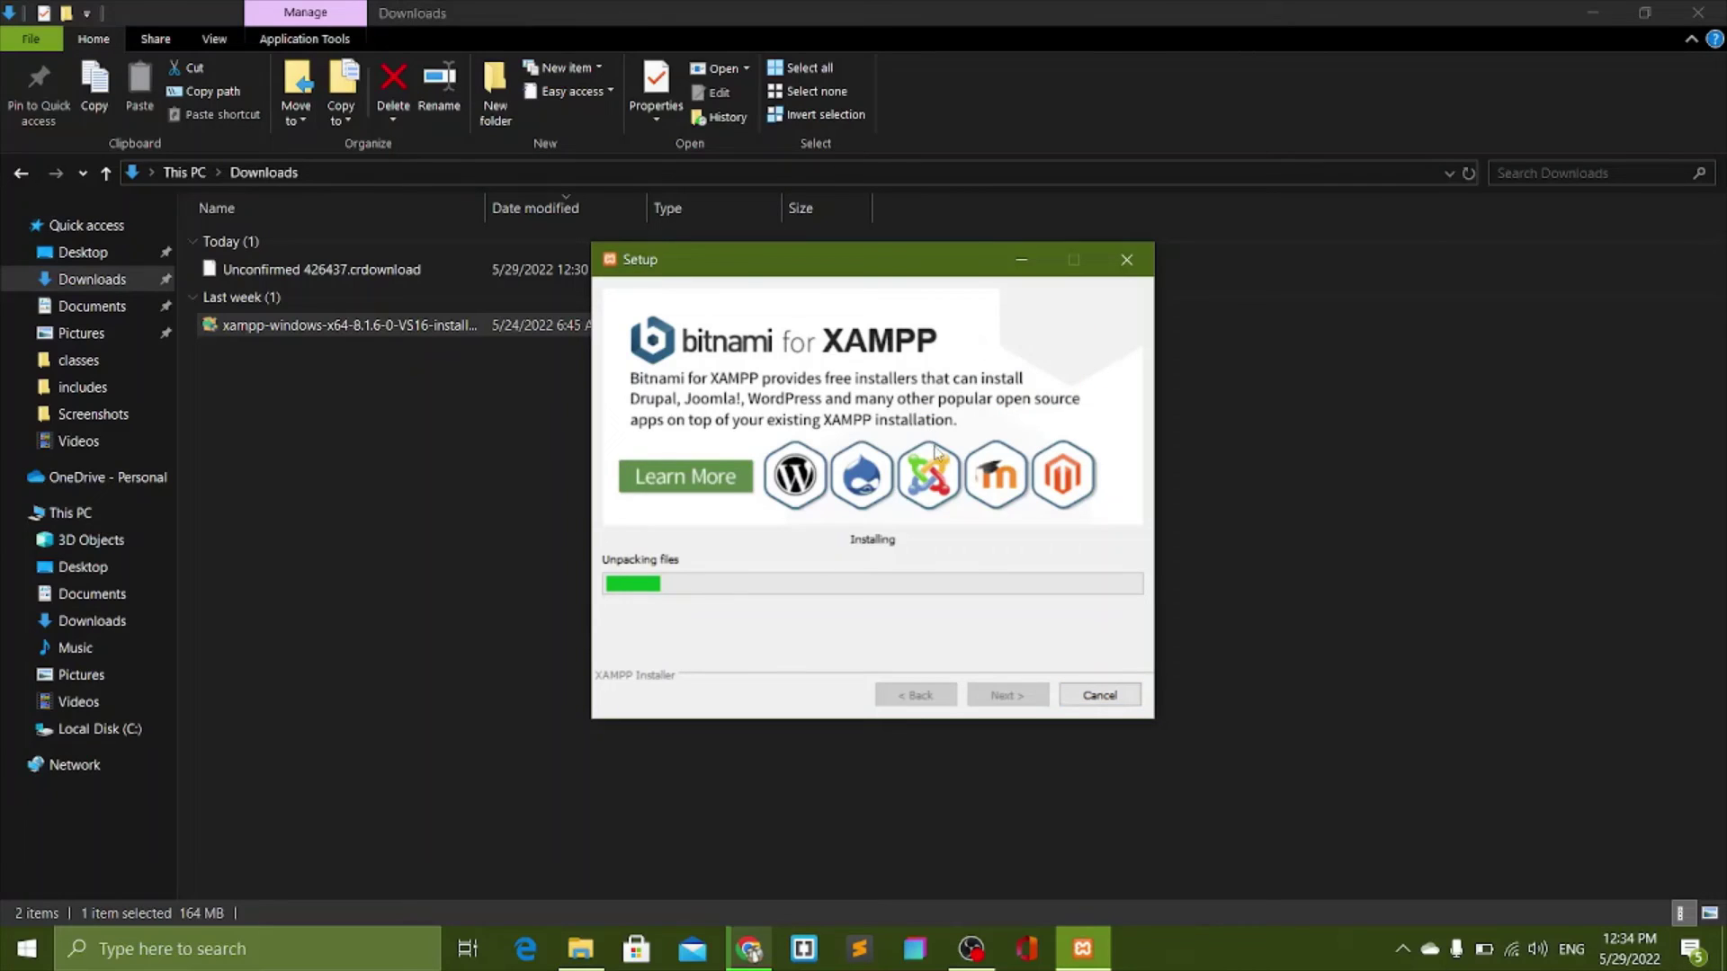
{"action": "left_click", "coordinate": [972, 949]}
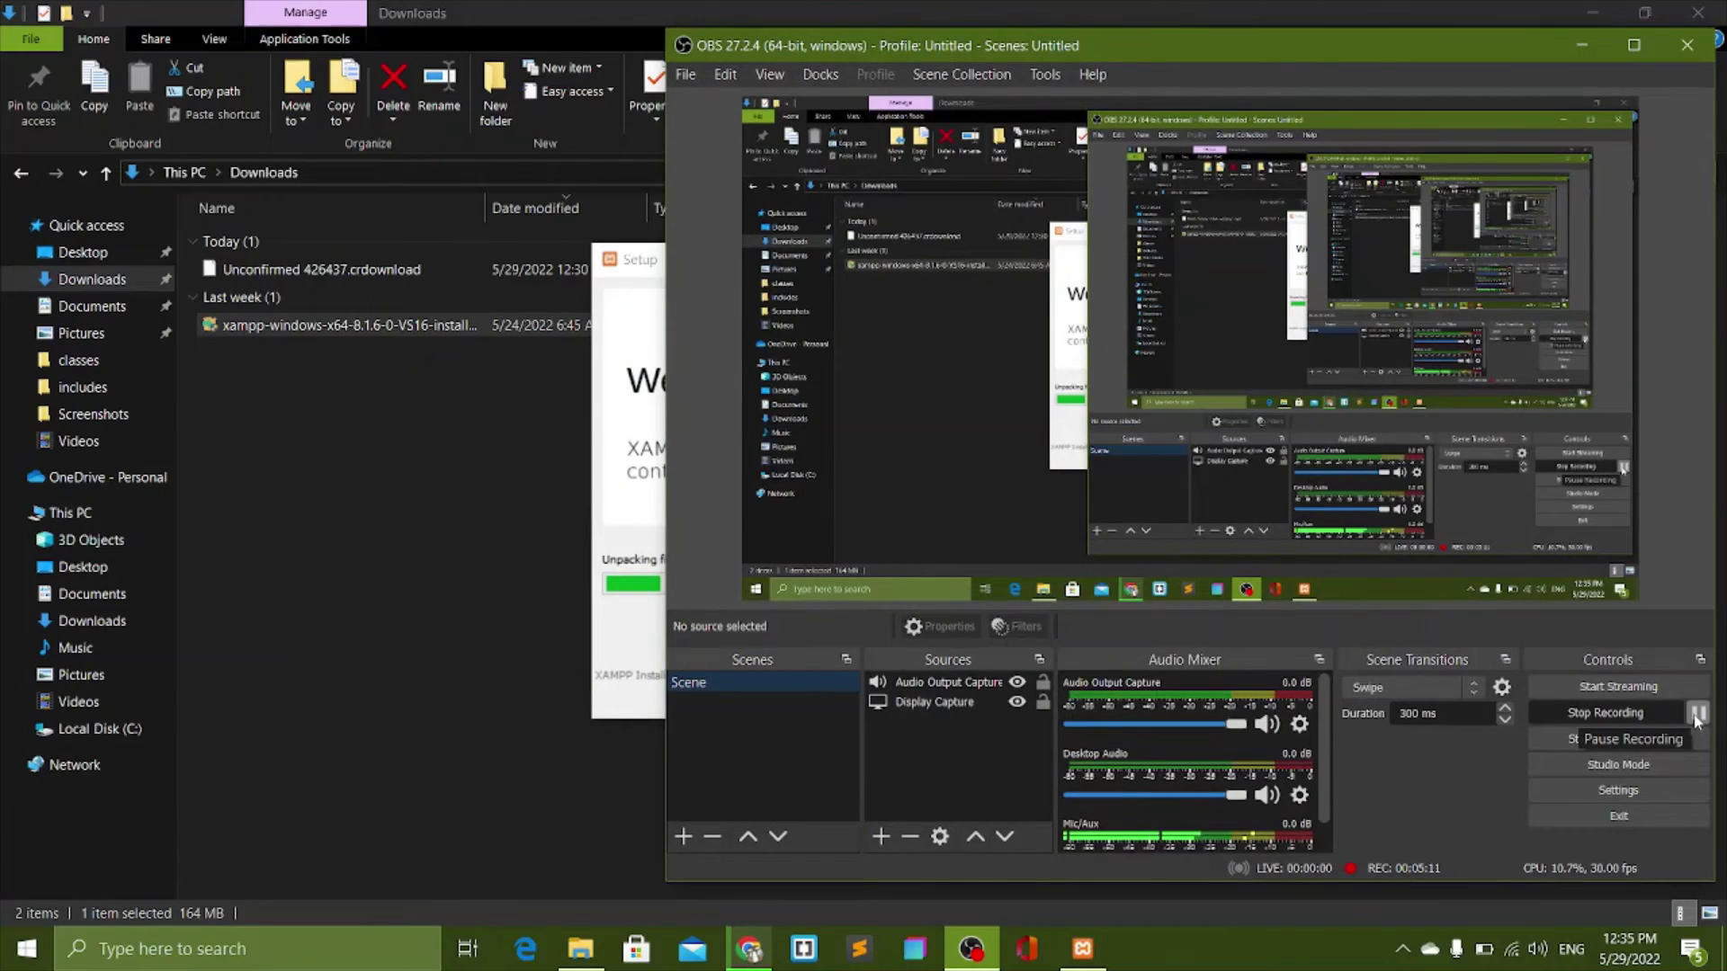
{"action": "left_click", "coordinate": [1696, 713]}
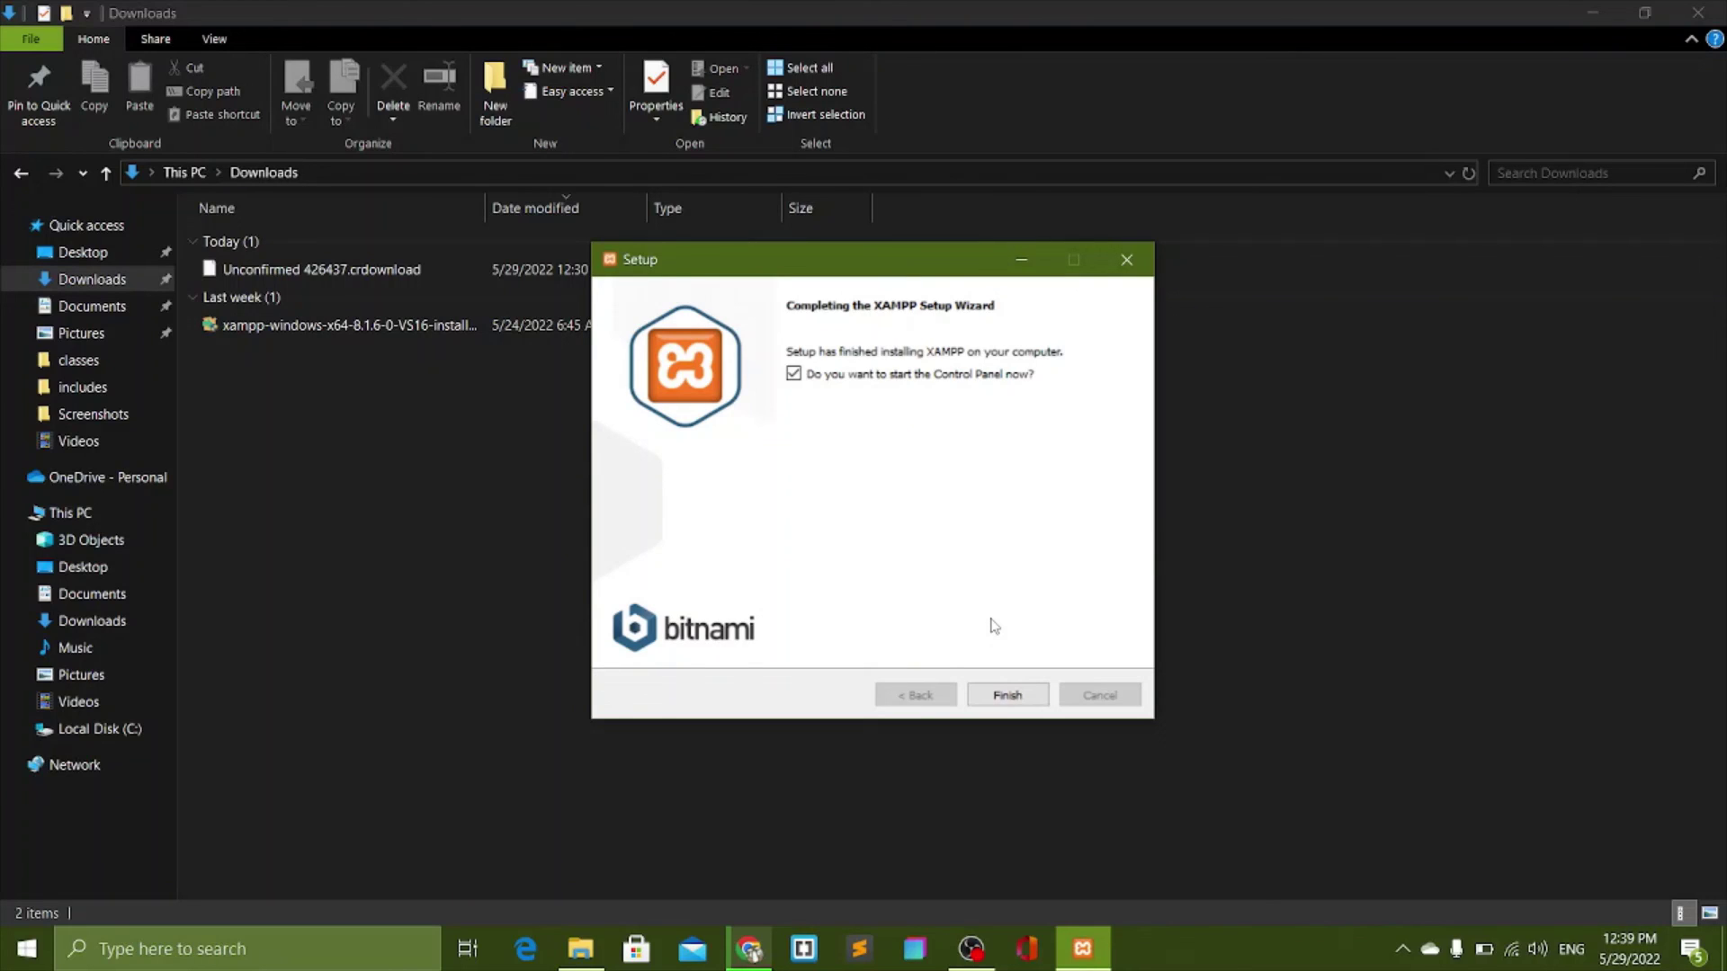
Step: Finish the setup with the Control Panel launch option kept on, and start the Apache and MySQL modules
{"action": "left_click", "coordinate": [1002, 691]}
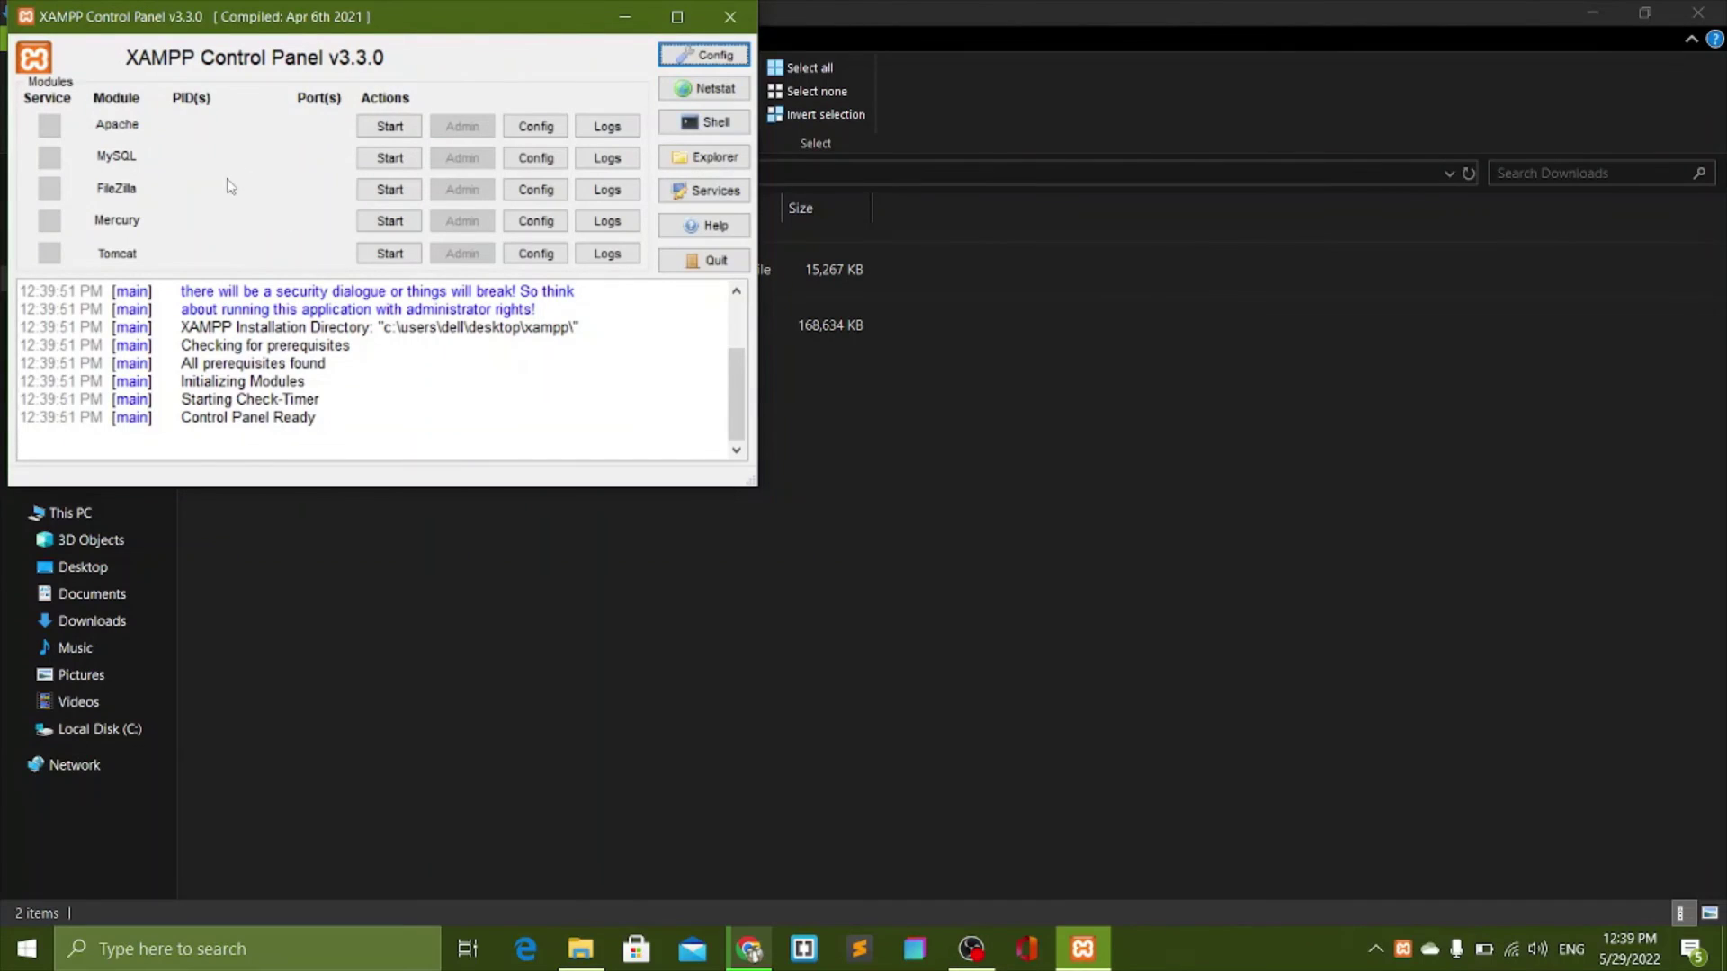
{"action": "left_click", "coordinate": [392, 127]}
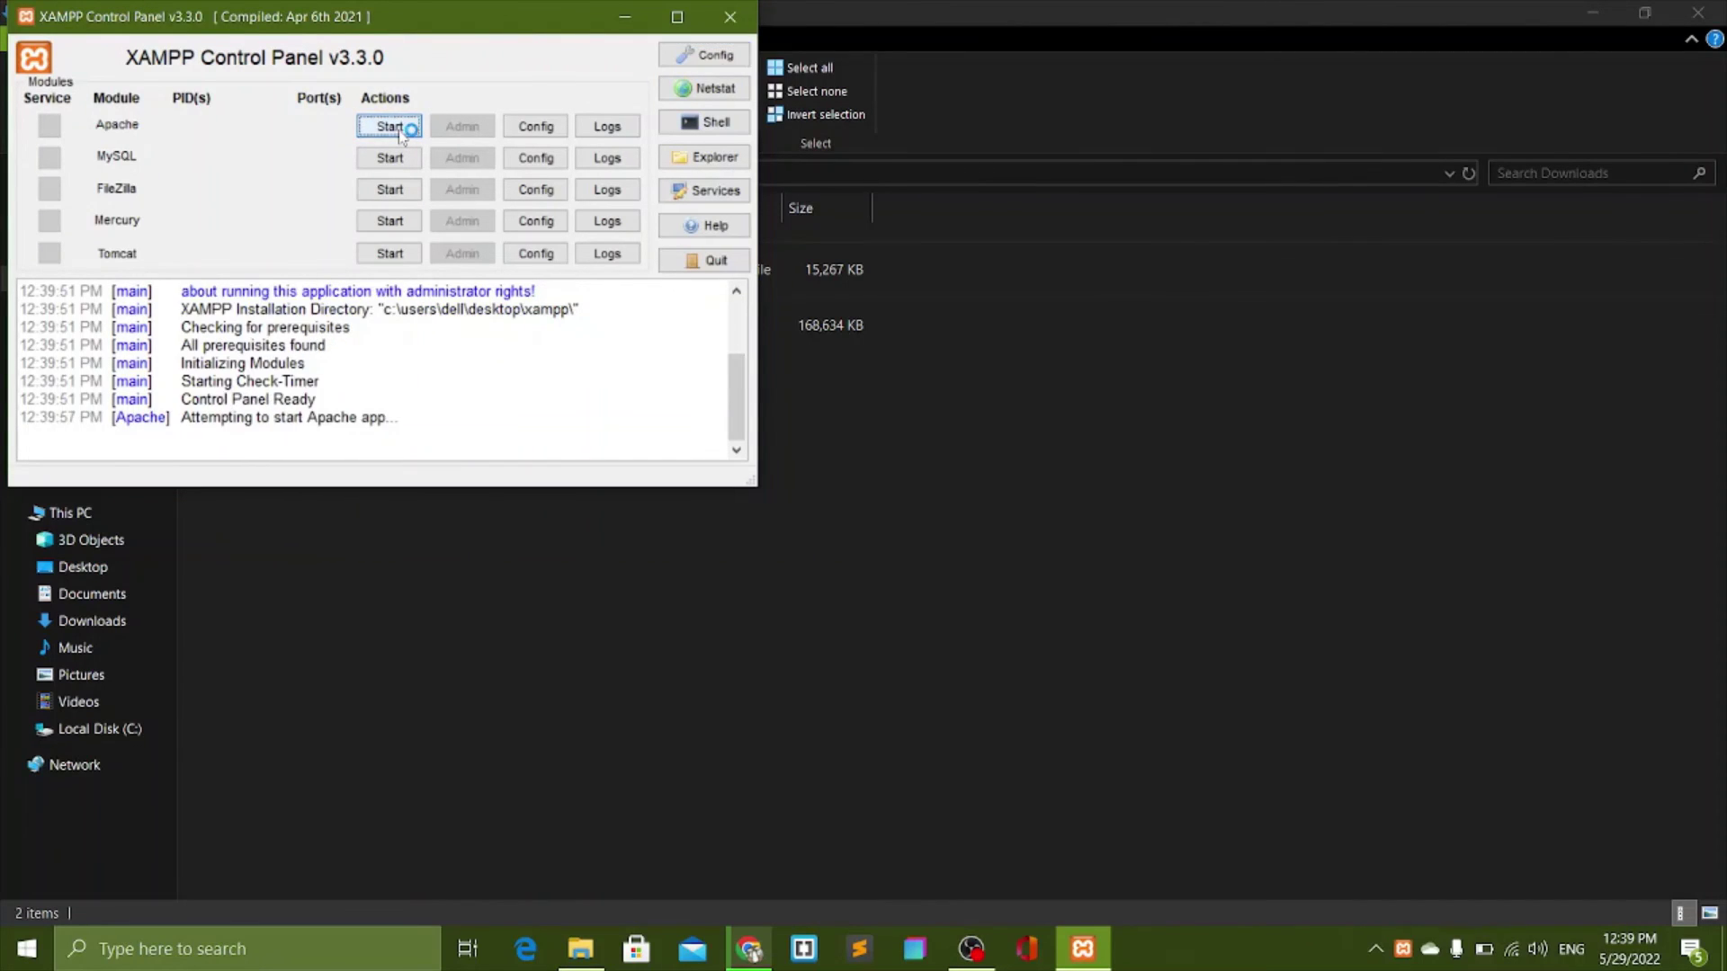
{"action": "left_click", "coordinate": [389, 159]}
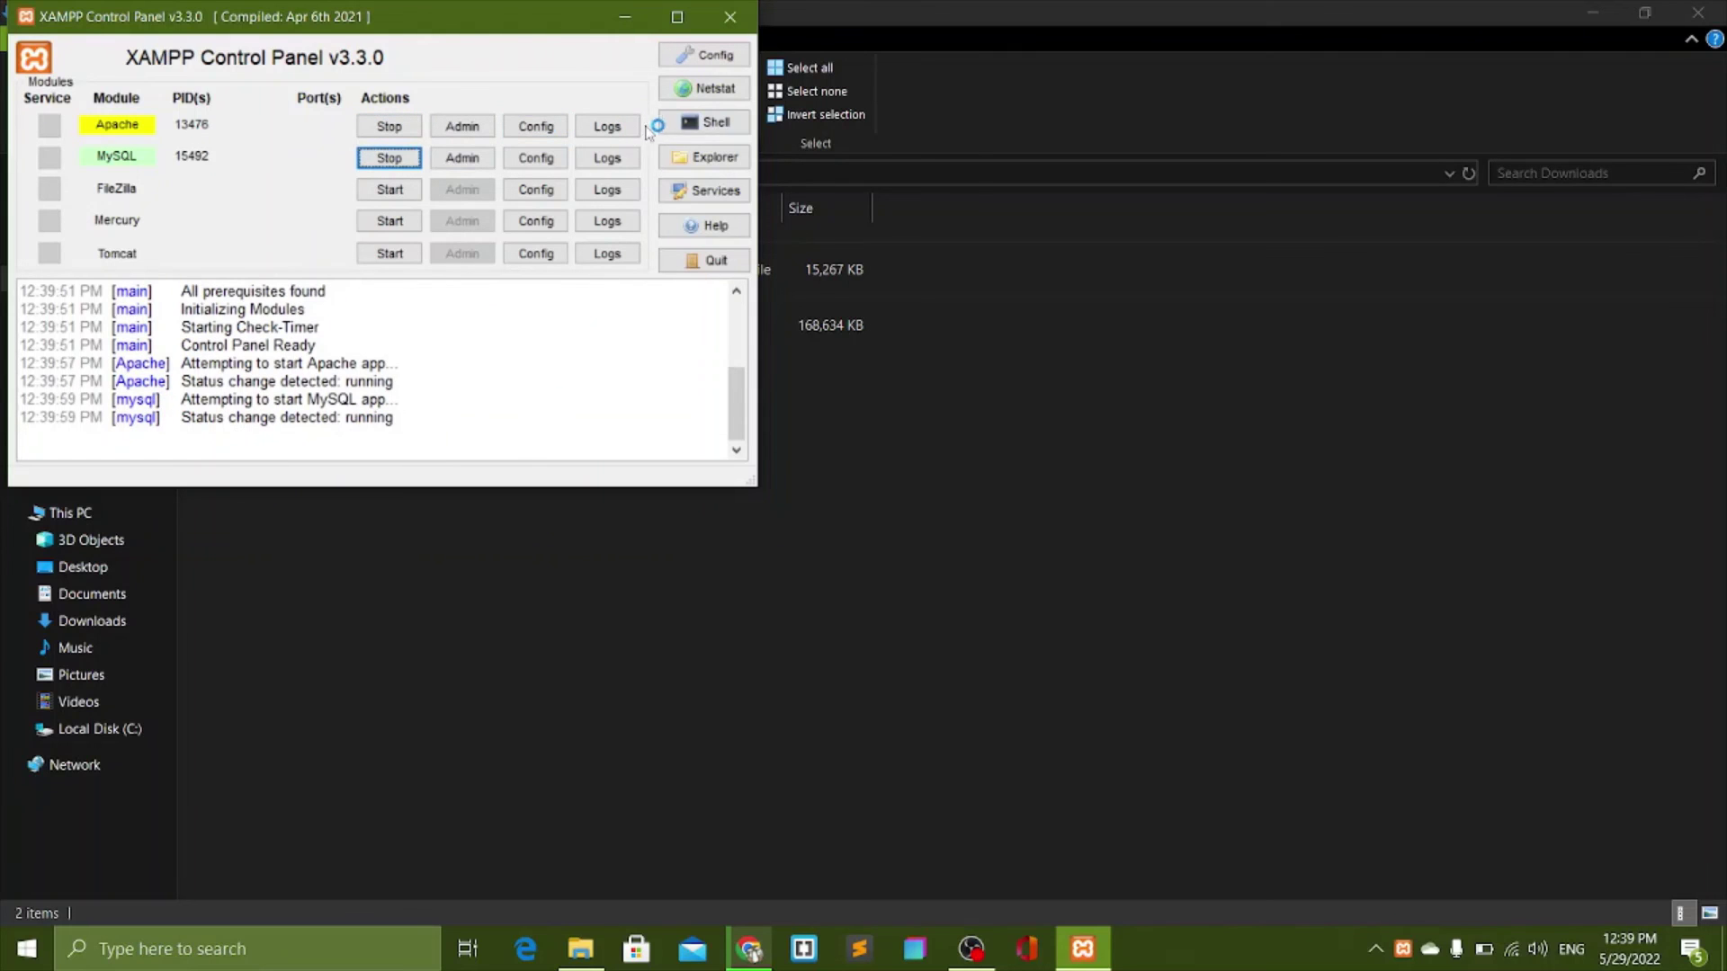